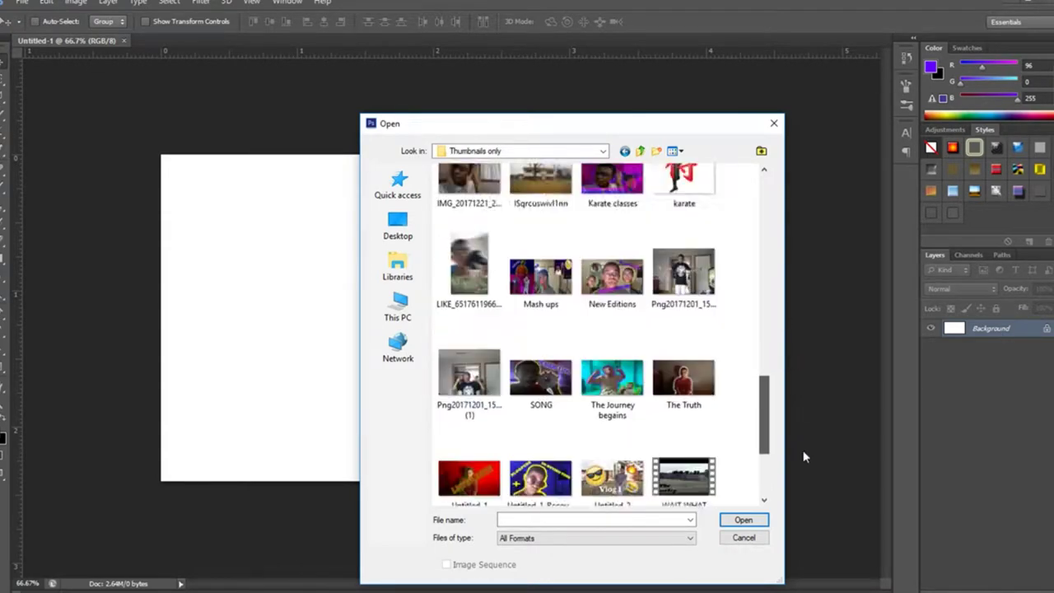
Open the Image6.jpg bedroom photo after closing the mistakenly opened Image17
scroll(774, 376, "up", 1)
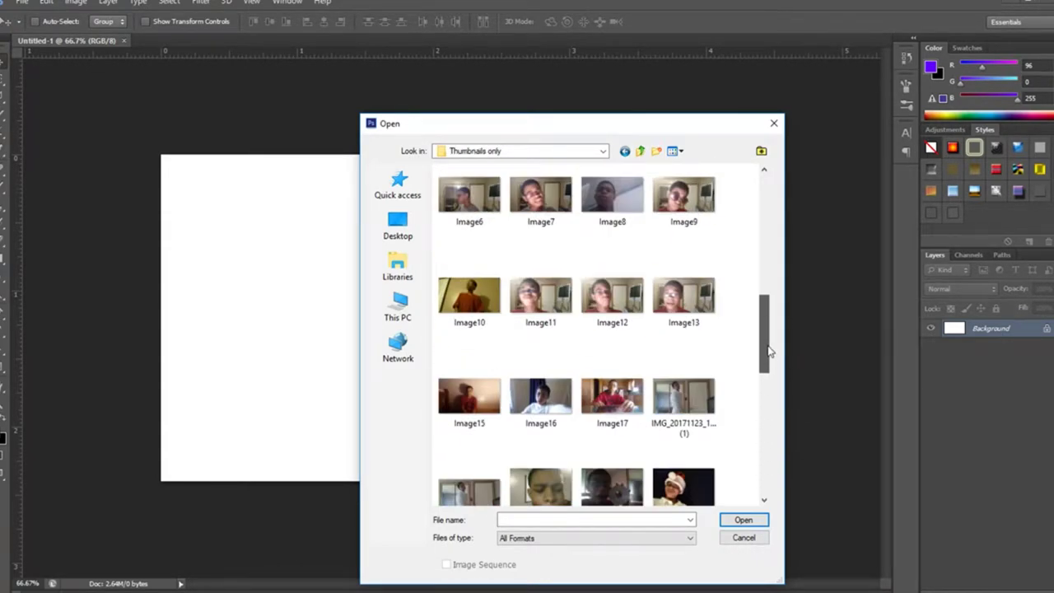
double_click(611, 411)
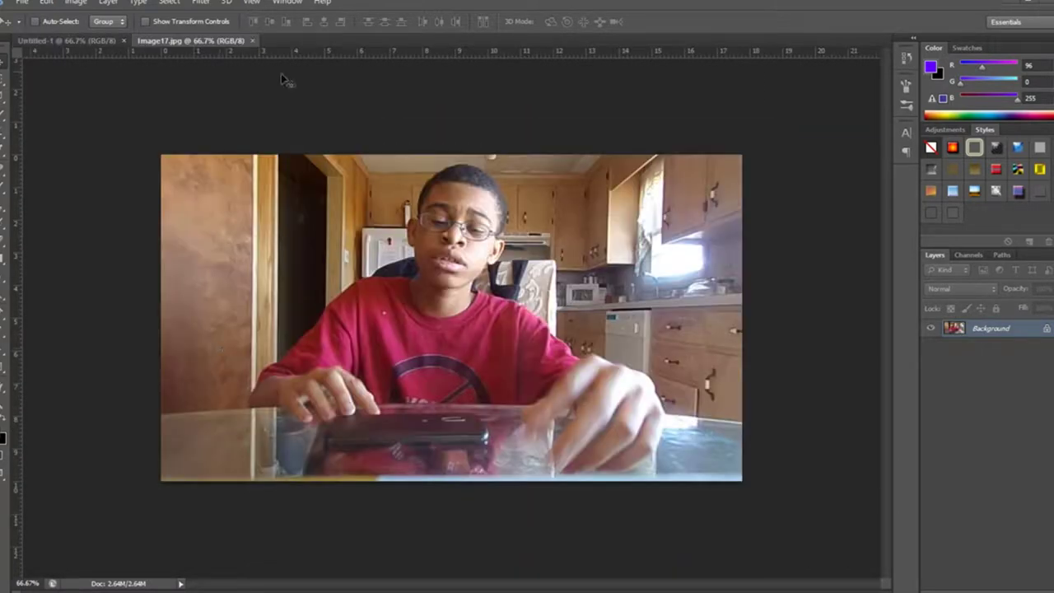
left_click(252, 40)
left_click(22, 2)
left_click(37, 40)
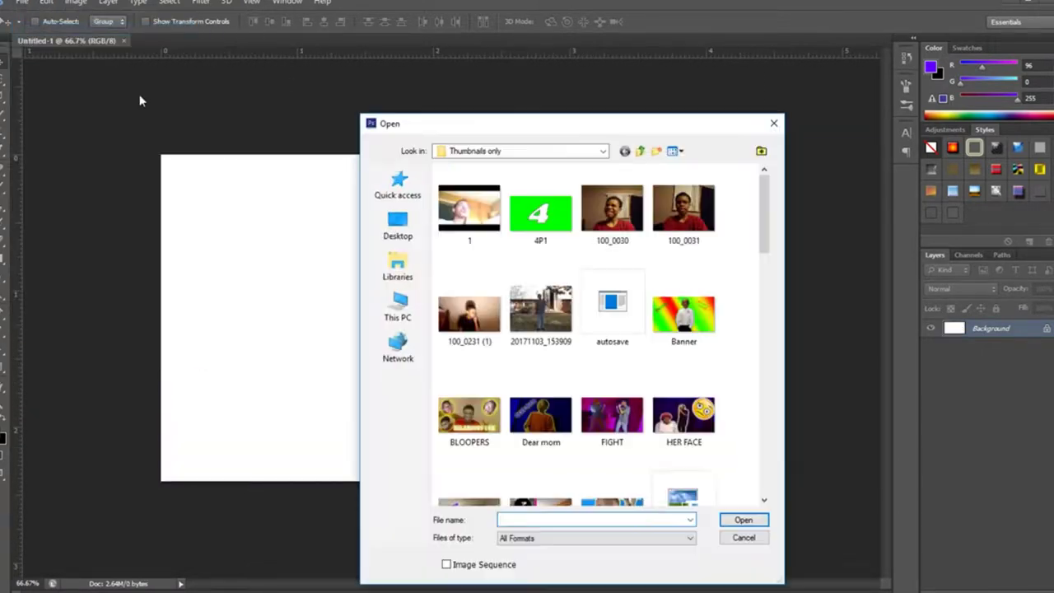
left_click_drag(768, 247, 768, 346)
double_click(468, 277)
Drag the bedroom photo onto the Untitled-1 canvas as Layer 1 and close its window
left_click_drag(354, 41, 124, 214)
left_click_drag(329, 371, 594, 214)
left_click(594, 214)
Confirm the photo's placement and lasso up the shirt, shoulder and neck edge
key("ctrl+t")
key("Return")
key("l")
scroll(341, 513, "up", 1)
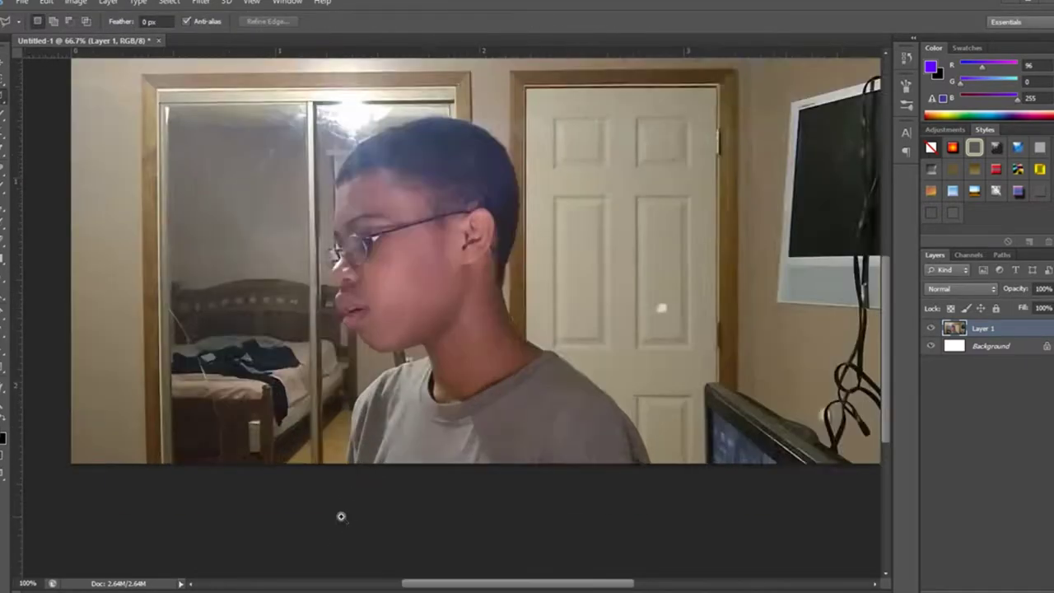
scroll(345, 502, "up", 1)
scroll(360, 362, "up", 2)
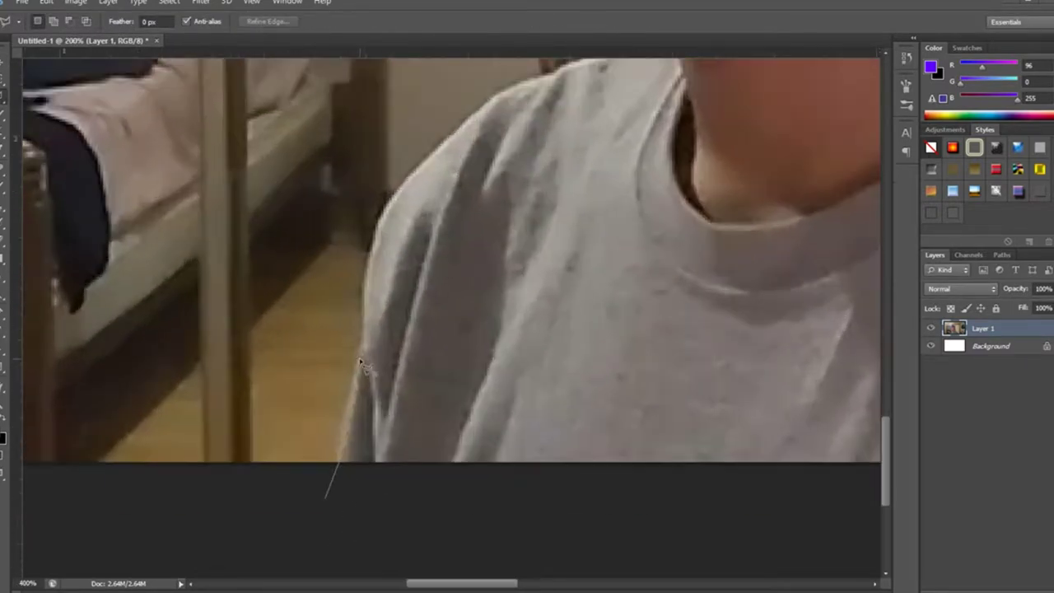
left_click_drag(382, 229, 439, 157)
left_click_drag(568, 73, 594, 159)
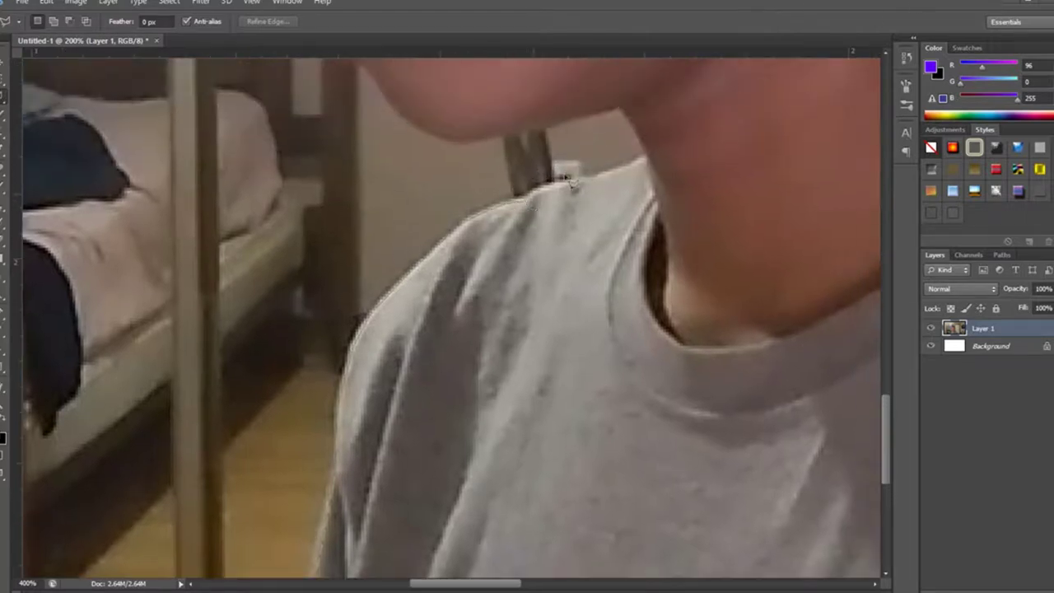
mouse_move(651, 165)
left_mouse_down()
mouse_move(637, 134)
mouse_move(564, 120)
mouse_move(448, 144)
mouse_move(375, 66)
mouse_move(366, 206)
mouse_move(304, 178)
left_mouse_up()
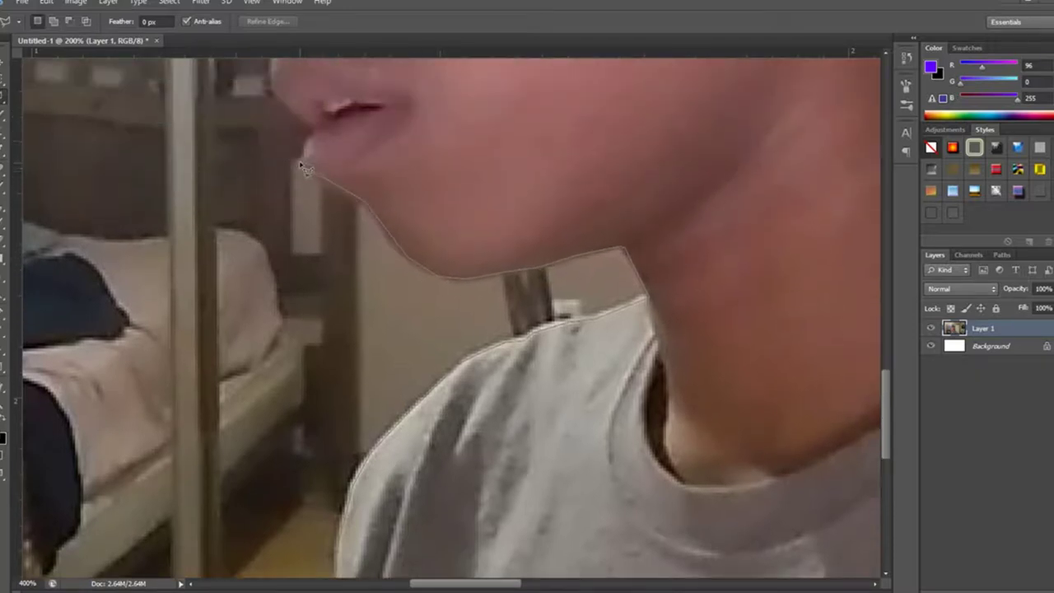
Close the lasso around the chin, lips and left side, erase it to white, and deselect
left_click_drag(301, 124, 278, 168)
key("ctrl+minus")
key("ctrl+minus")
key("ctrl+minus")
key("ctrl+minus")
left_click_drag(285, 124, 85, 407)
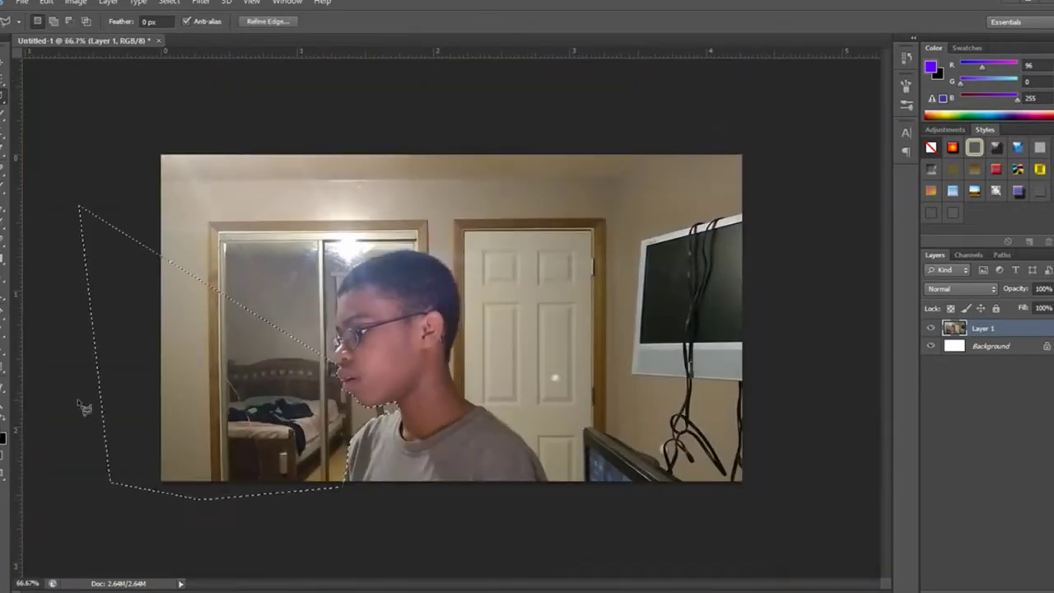
key("e")
left_click_drag(242, 341, 214, 396)
key("m")
key("ctrl+d")
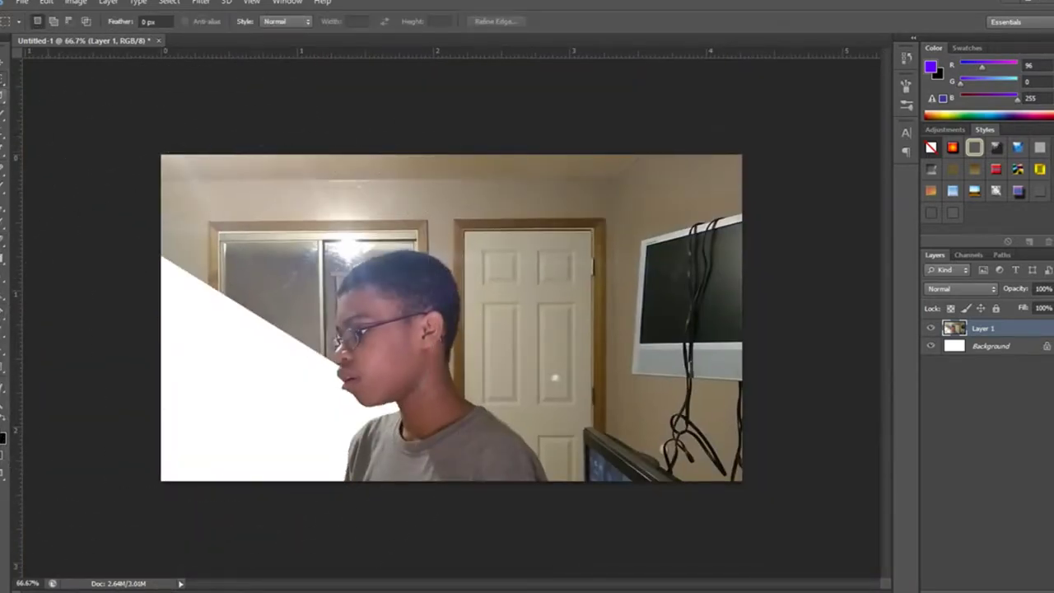
Lasso and delete the leftover dark edge by the lips, then deselect
key("l")
left_click(328, 375, "ctrl")
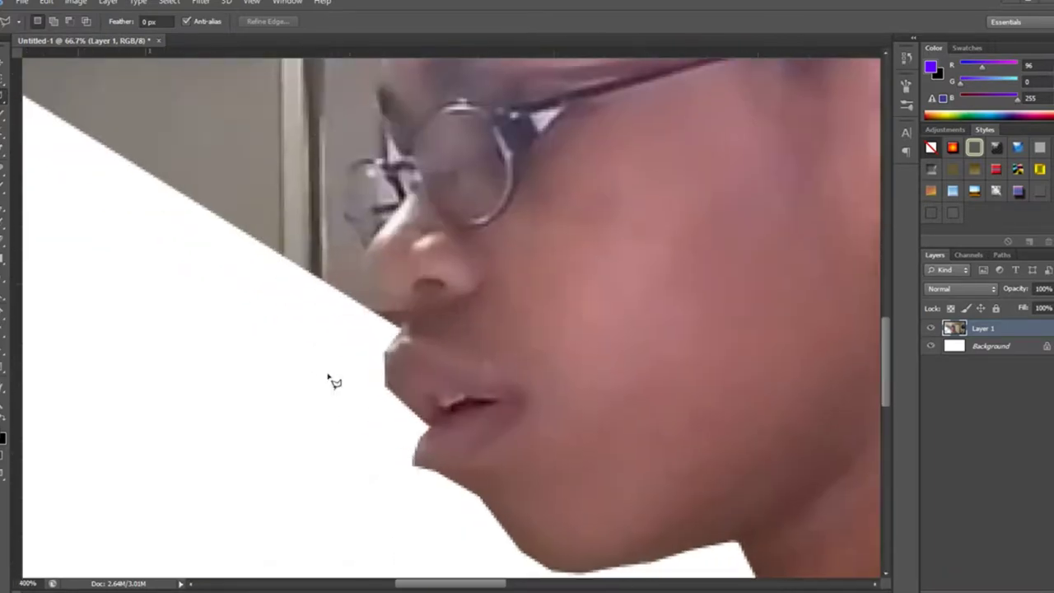
mouse_move(400, 417)
left_mouse_down()
mouse_move(382, 367)
mouse_move(272, 354)
left_mouse_up()
key("e")
key("Delete")
key("ctrl+d")
left_click(51, 21)
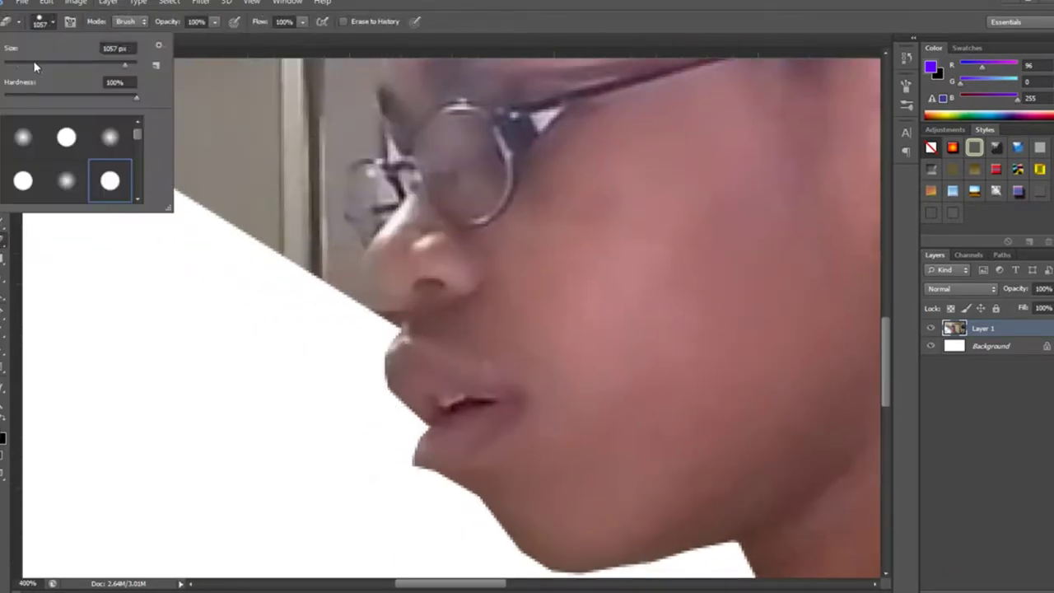
key("l")
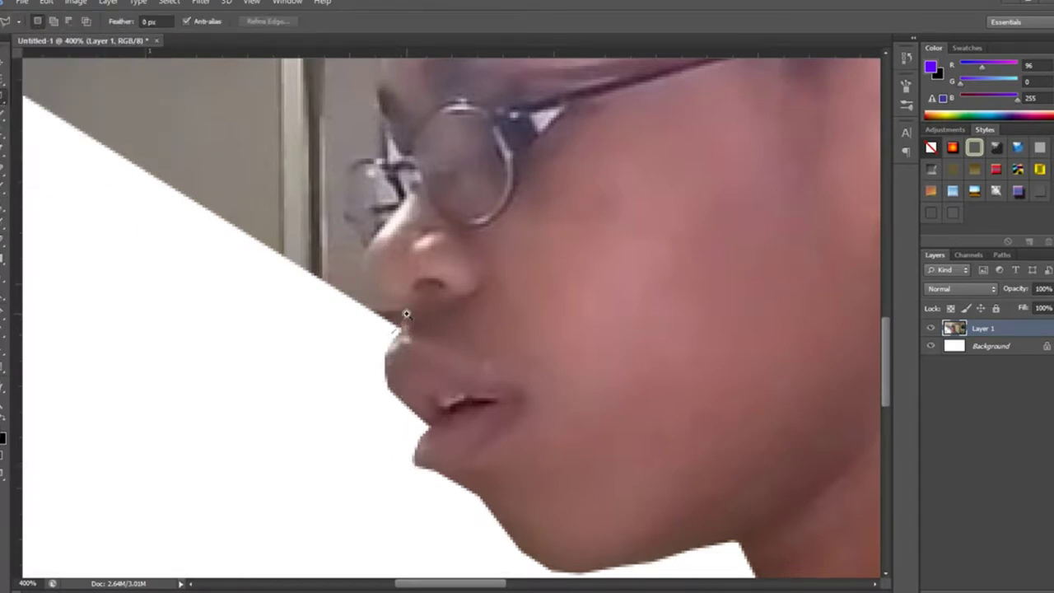
Lasso down the back of the hair, discarding a stray short selection
scroll(409, 321, "up", 1)
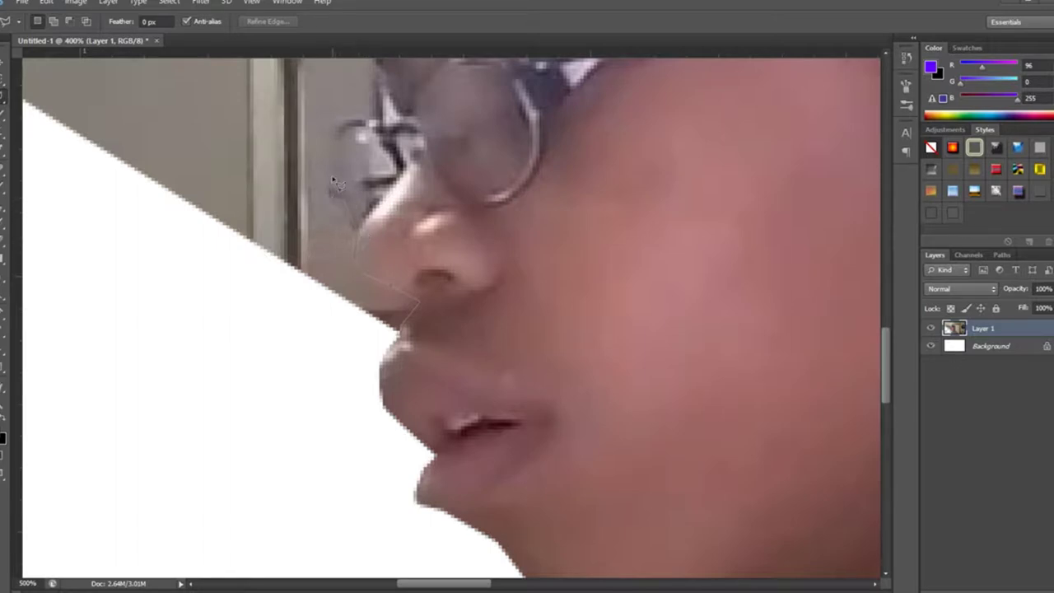
scroll(350, 130, "up", 1)
scroll(362, 149, "up", 2)
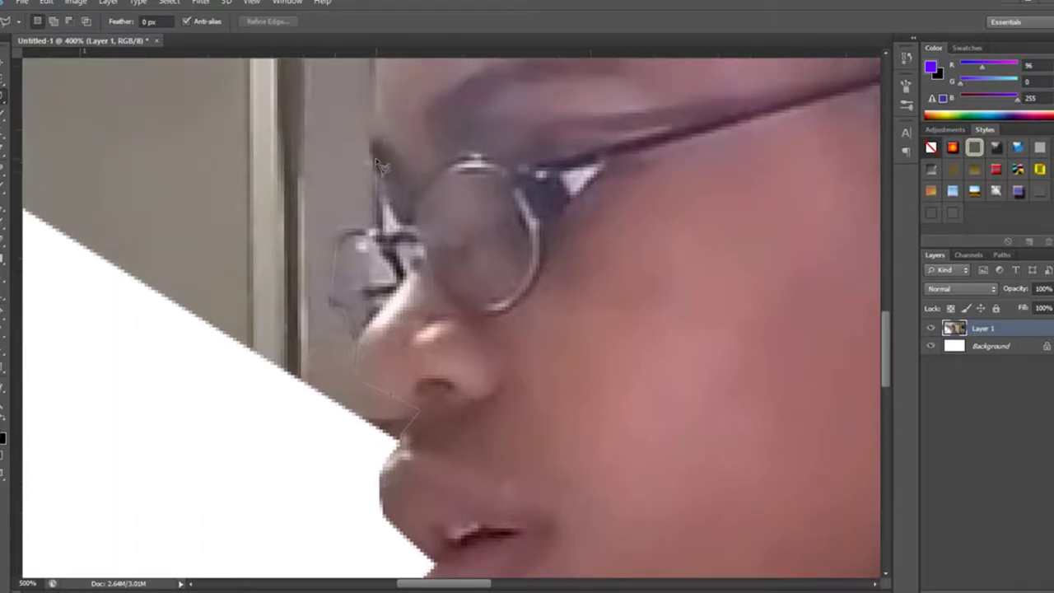
scroll(381, 128, "up", 3)
scroll(385, 140, "up", 1)
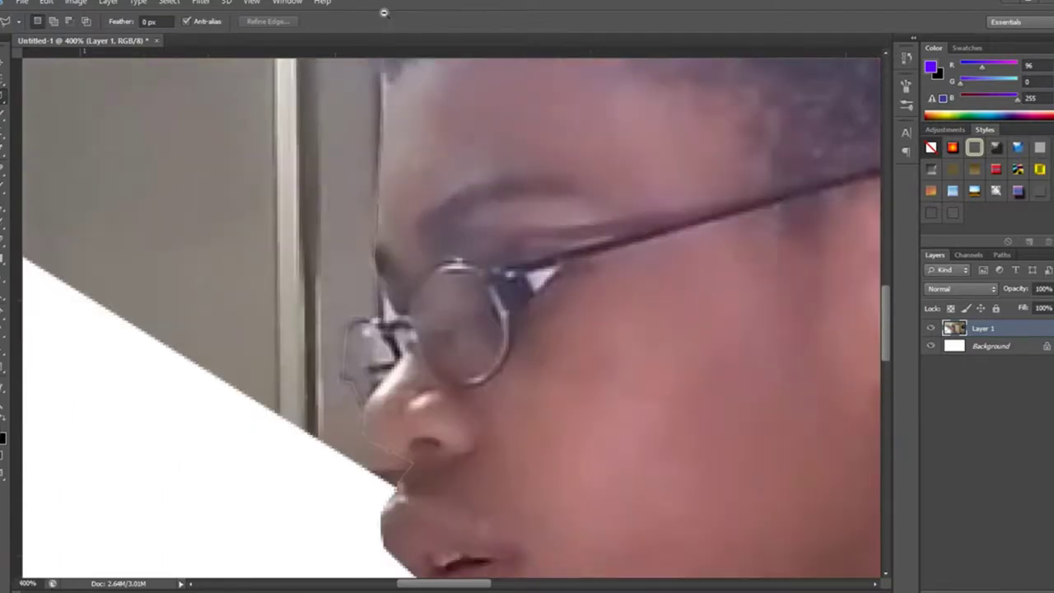
scroll(387, 157, "up", 1)
scroll(387, 132, "up", 3)
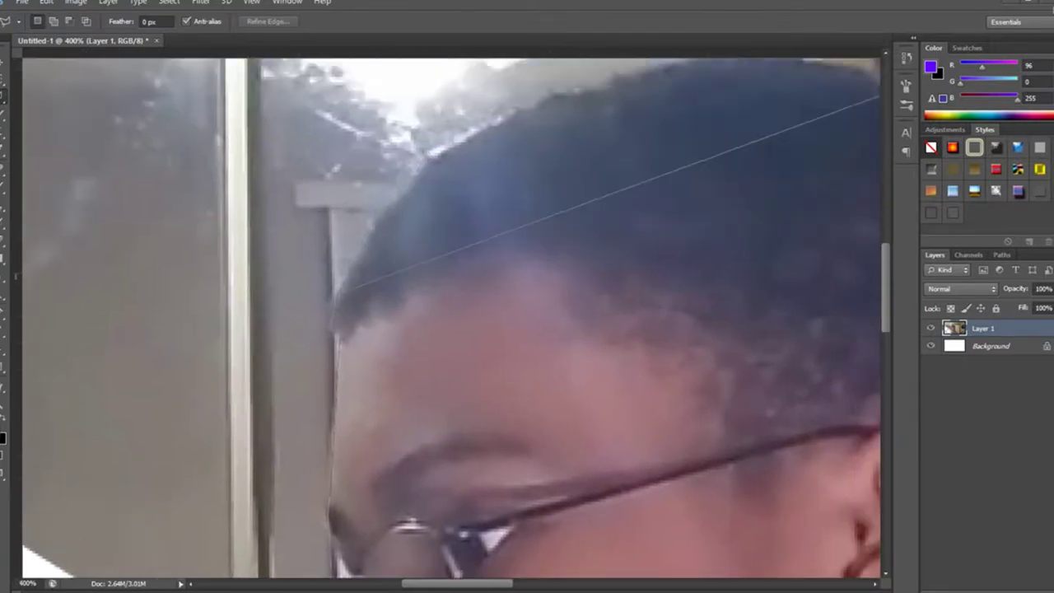
scroll(420, 169, "up", 1)
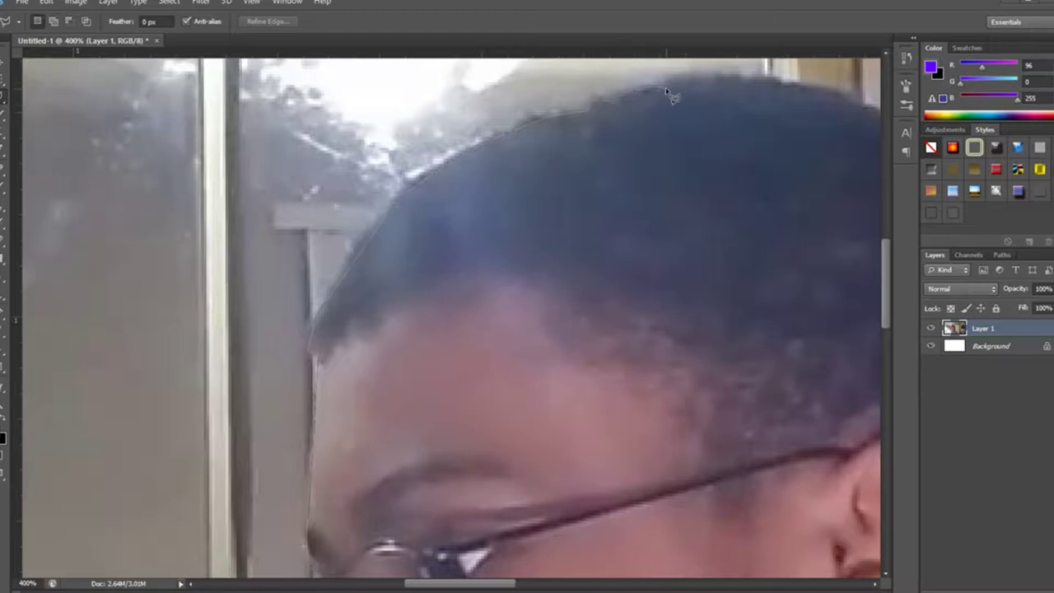
scroll(671, 88, "right", 2)
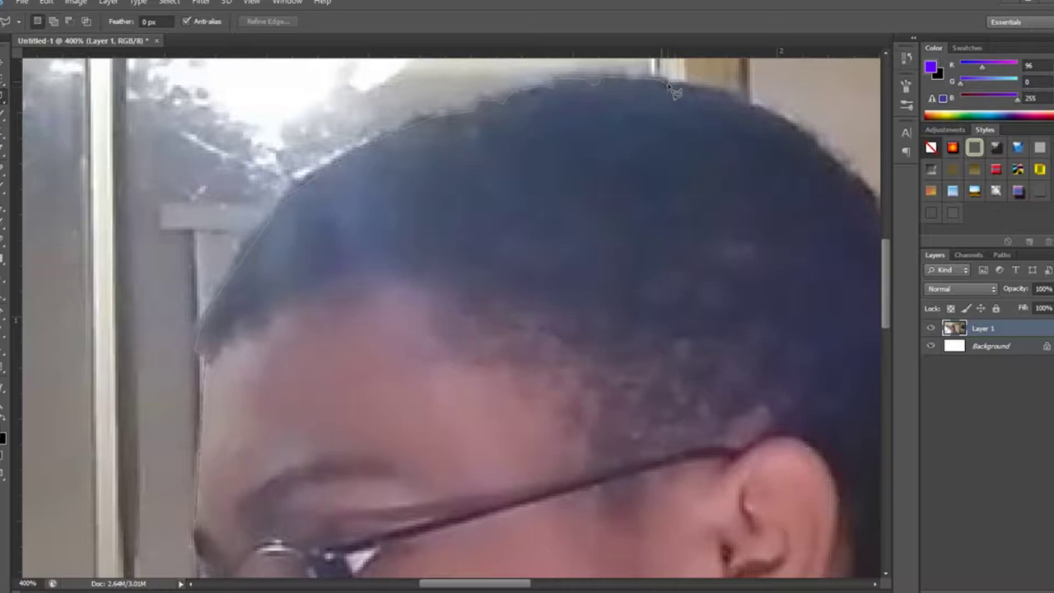
left_click_drag(751, 115, 677, 200)
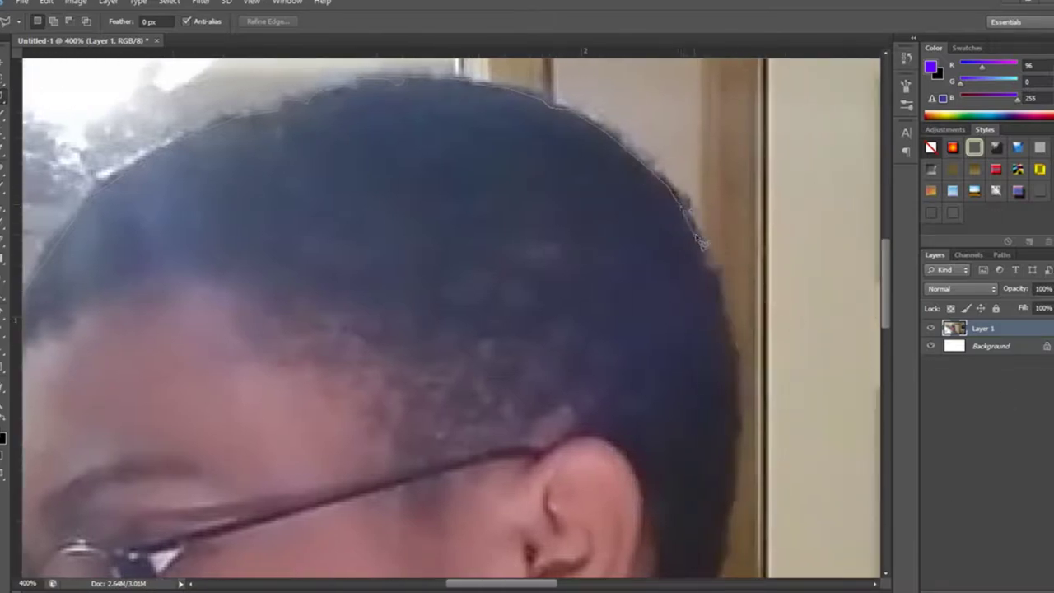
mouse_move(695, 237)
left_mouse_down()
mouse_move(728, 298)
mouse_move(733, 348)
left_mouse_up()
key("ctrl+minus")
key("ctrl+minus")
key("ctrl+minus")
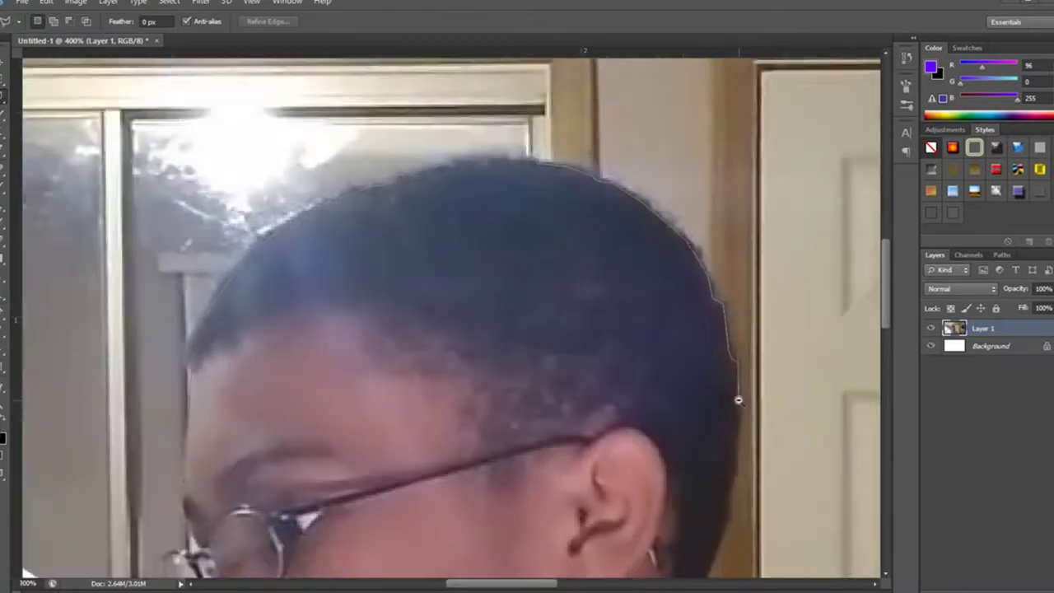
scroll(486, 441, "up", 3)
scroll(483, 440, "down", 1)
scroll(483, 439, "up", 1)
left_click(519, 478)
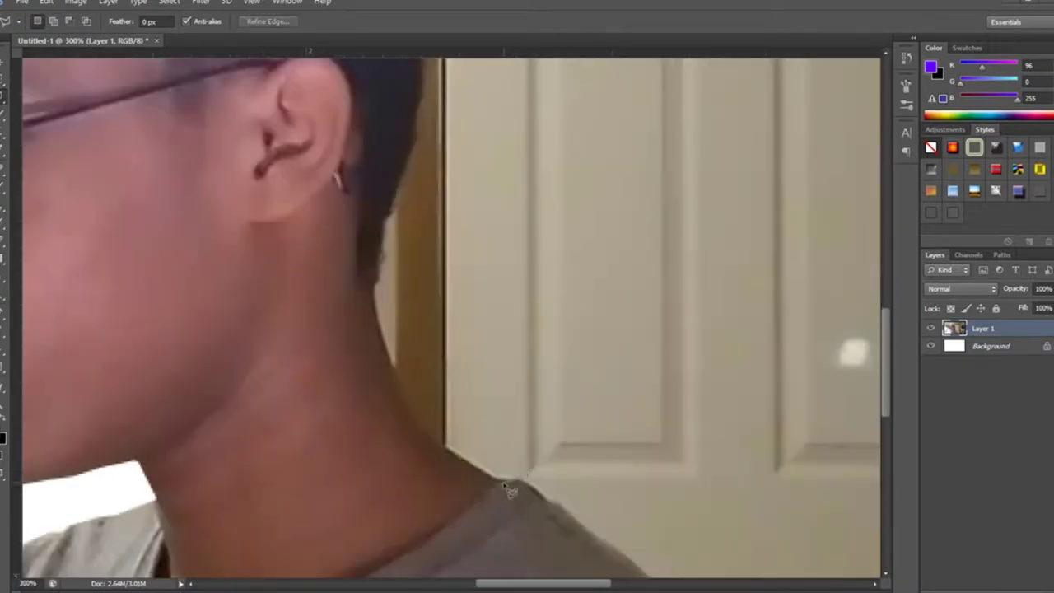
Trace the lasso up the neck edge and along the top of the hair
mouse_move(445, 447)
left_mouse_down()
mouse_move(372, 317)
mouse_move(377, 258)
left_mouse_up()
scroll(421, 139, "up", 3)
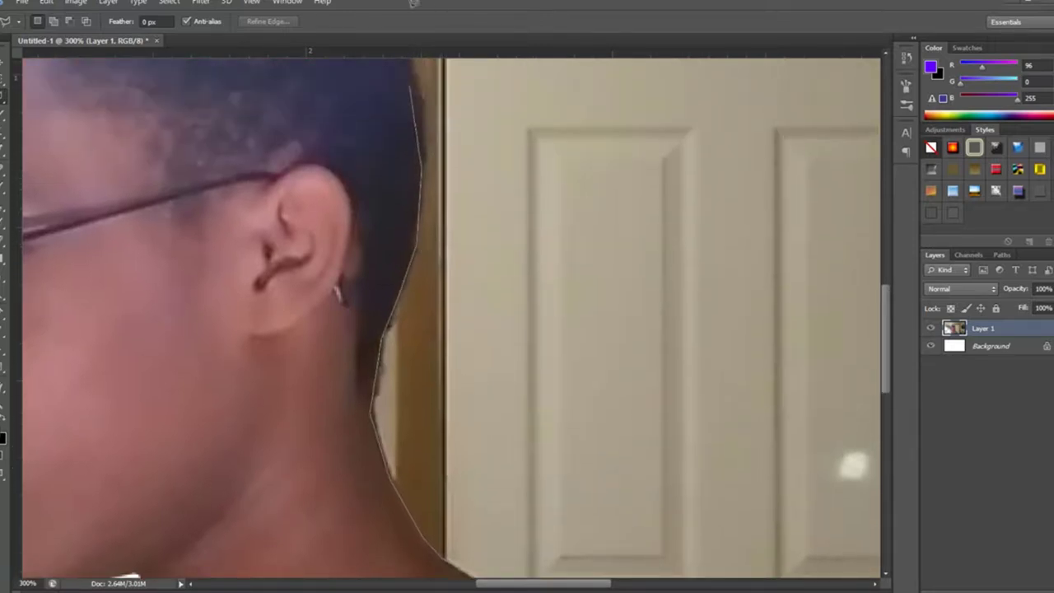
scroll(421, 182, "up", 2)
scroll(416, 189, "up", 1)
scroll(395, 214, "up", 3)
scroll(395, 214, "left", 1)
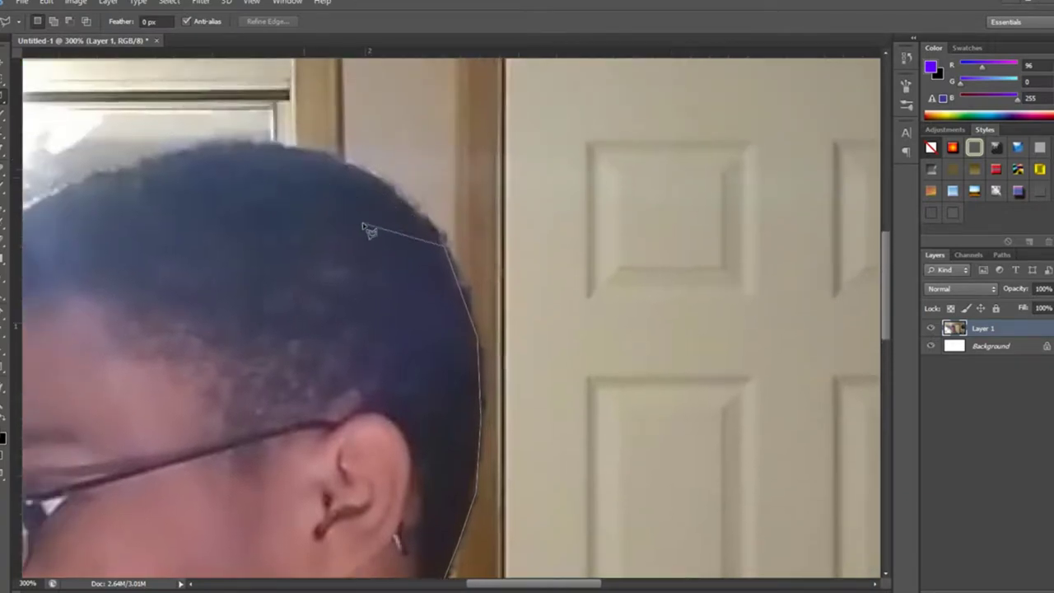
mouse_move(409, 212)
left_mouse_down()
mouse_move(319, 158)
mouse_move(207, 163)
left_mouse_up()
scroll(132, 180, "left", 2)
scroll(165, 194, "left", 2)
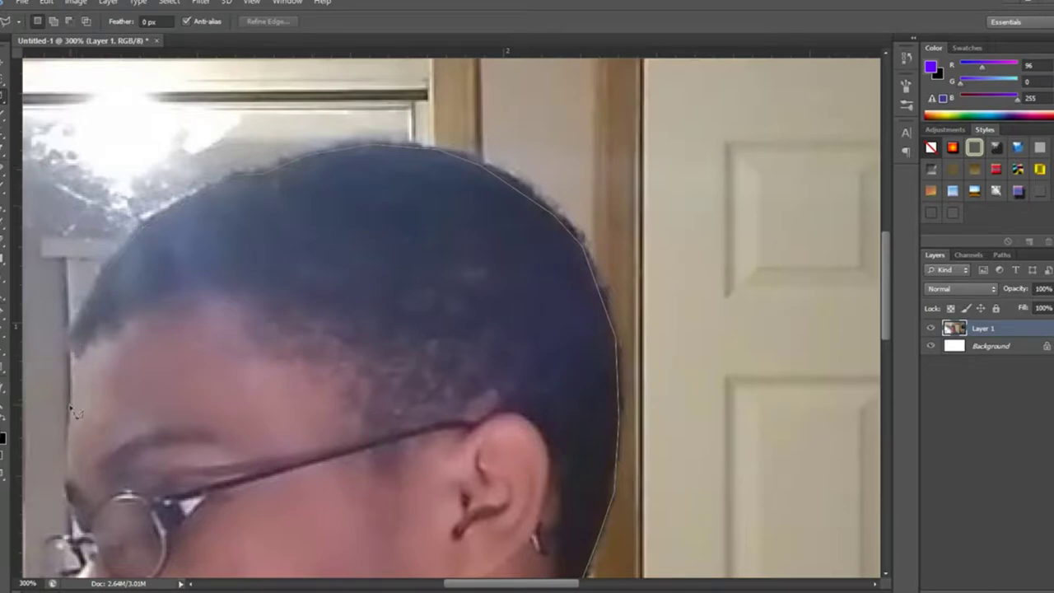
Close the selection with polygonal corners outside the canvas around the room
key("ctrl+minus")
key("ctrl+minus")
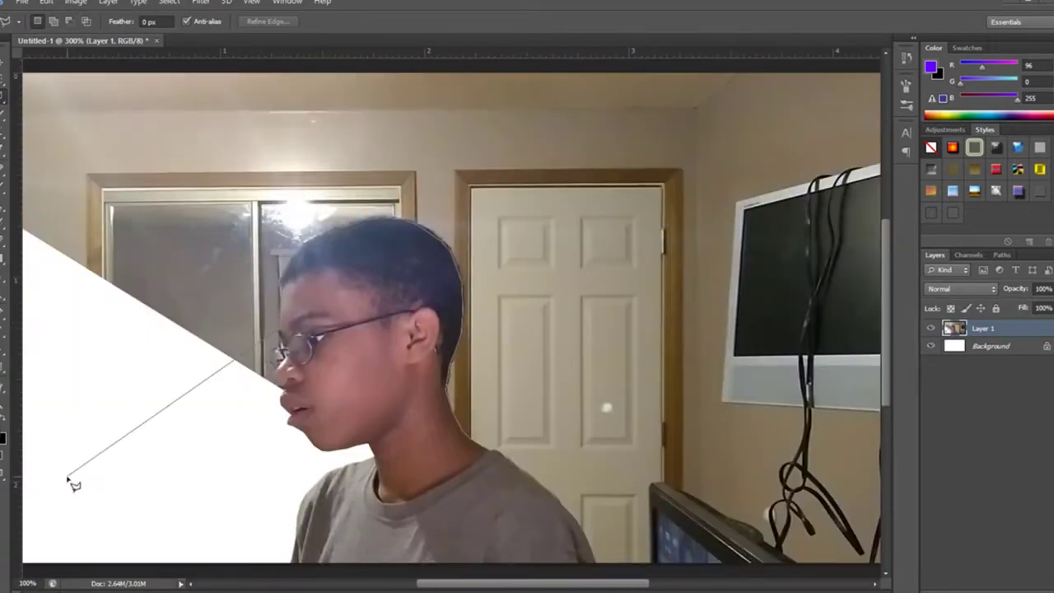
key("ctrl+minus")
left_click(111, 408)
left_click(110, 111)
left_click(816, 115)
double_click(844, 541)
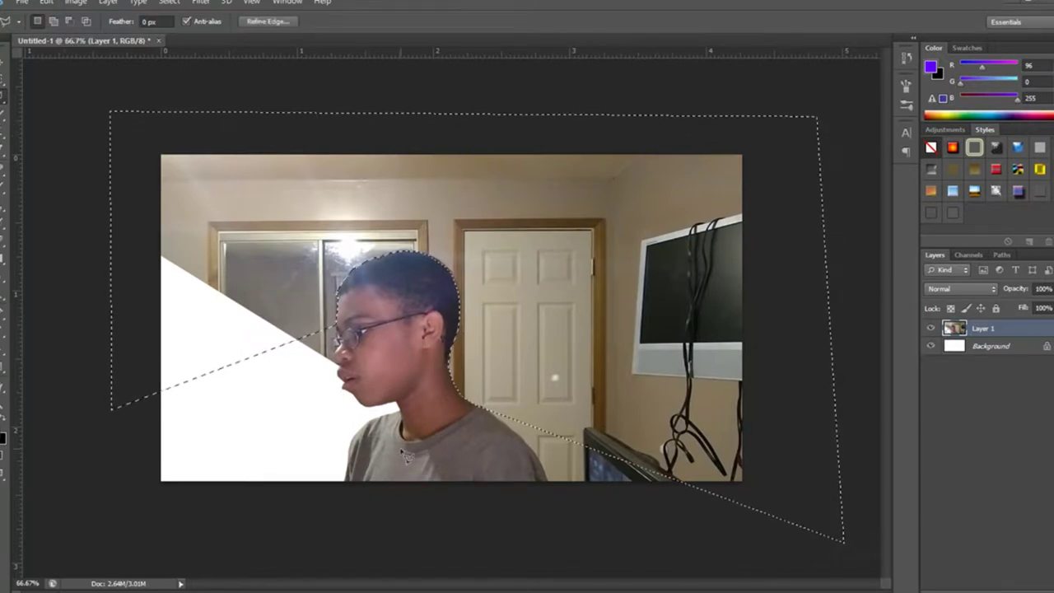
Erase the selected room to white with a 401 px eraser, then deselect
key("e")
right_click(103, 65)
double_click(115, 47)
type("401")
key("Return")
mouse_move(342, 197)
left_mouse_down()
mouse_move(318, 206)
mouse_move(683, 365)
mouse_move(473, 421)
left_mouse_up()
key("m")
key("ctrl+d")
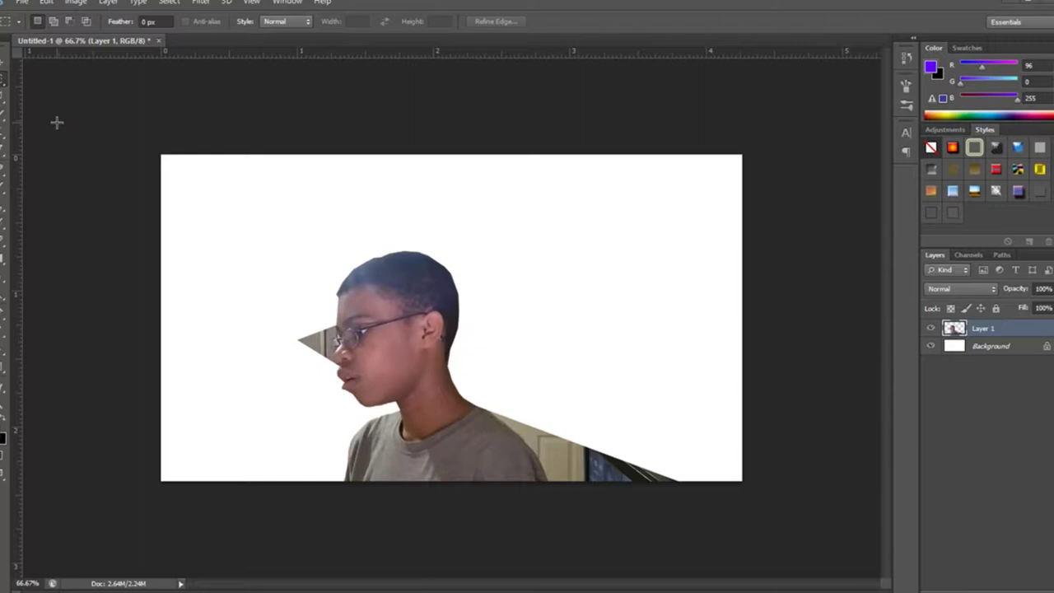
left_click(6, 80)
Lasso and delete the leftover background triangle beside the face
scroll(329, 388, "up", 3)
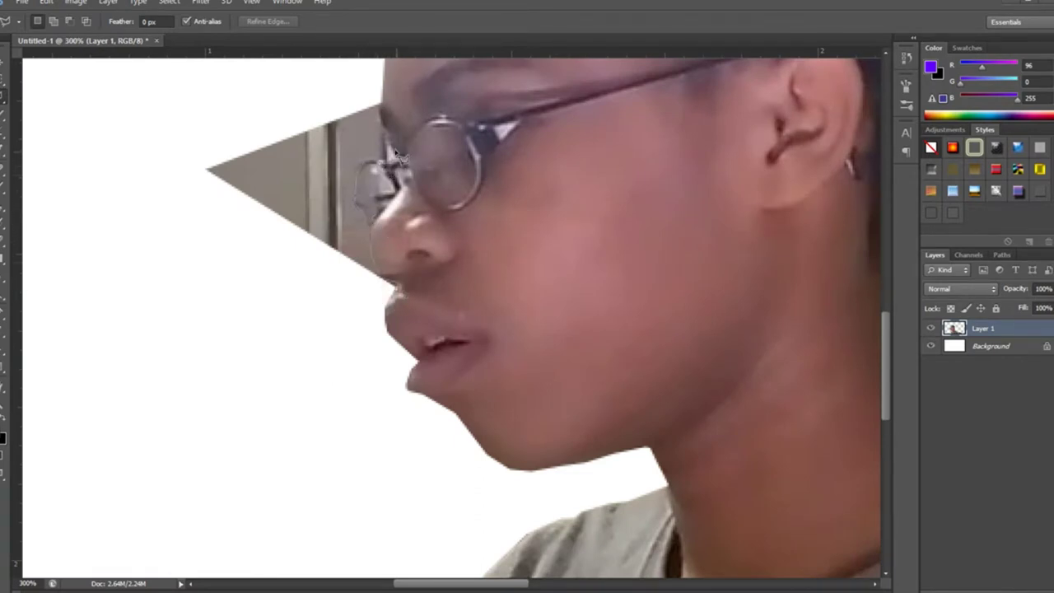
left_click_drag(387, 122, 388, 294)
key("e")
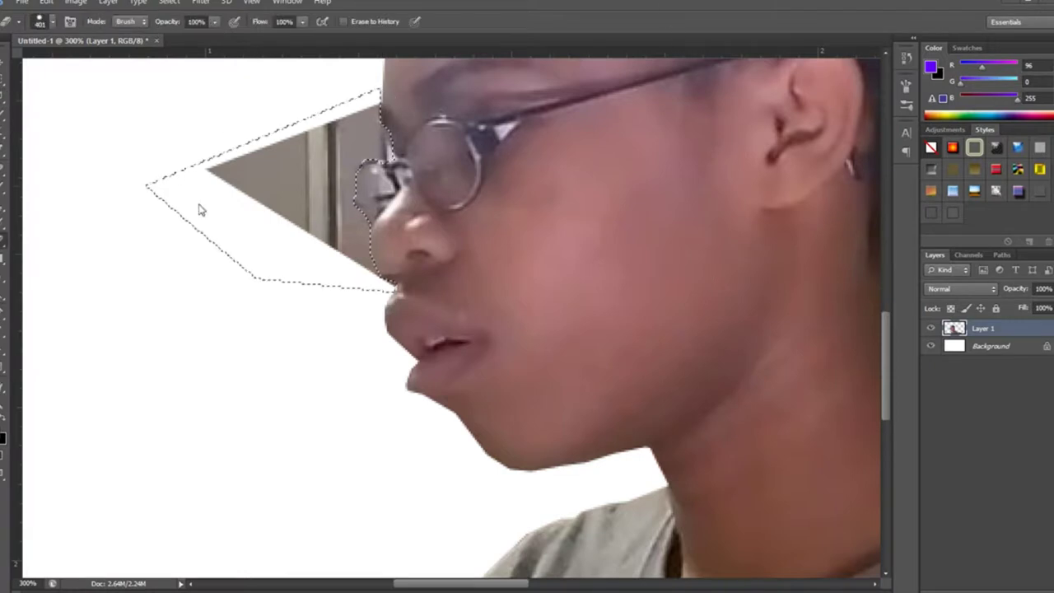
key("Delete")
key("ctrl+d")
Set the eraser size to 29 and zoom out to the shoulder area
left_click(52, 22)
type("29")
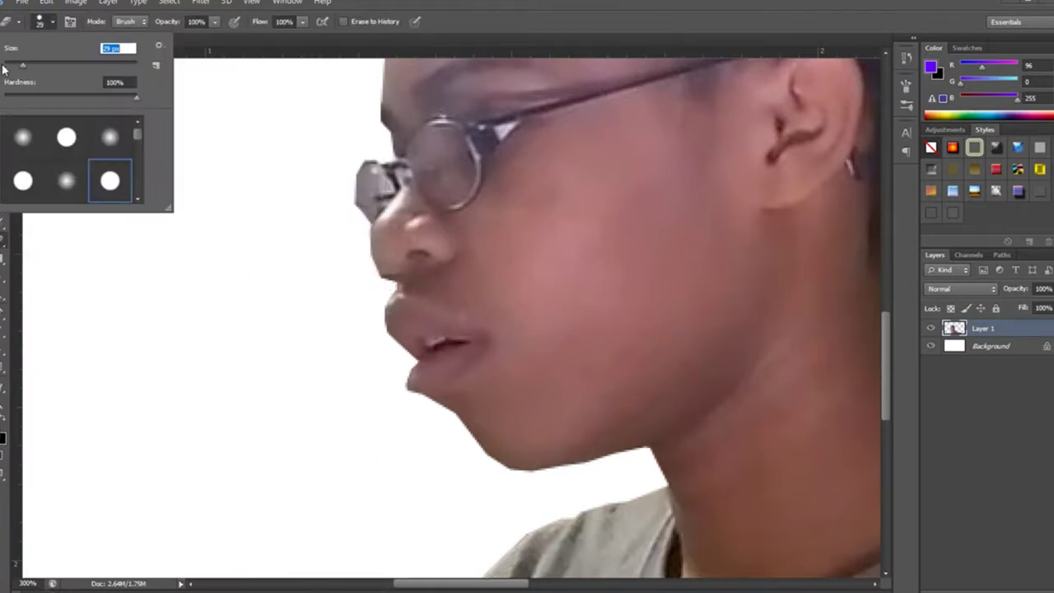
key("Return")
key("v")
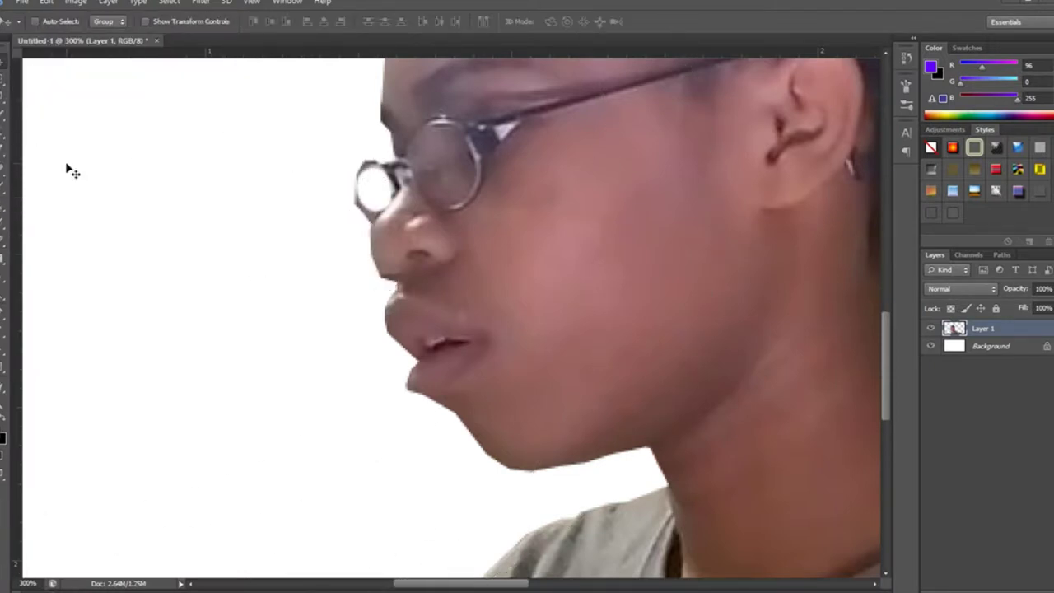
key("ctrl+1")
key("l")
scroll(546, 536, "down", 1)
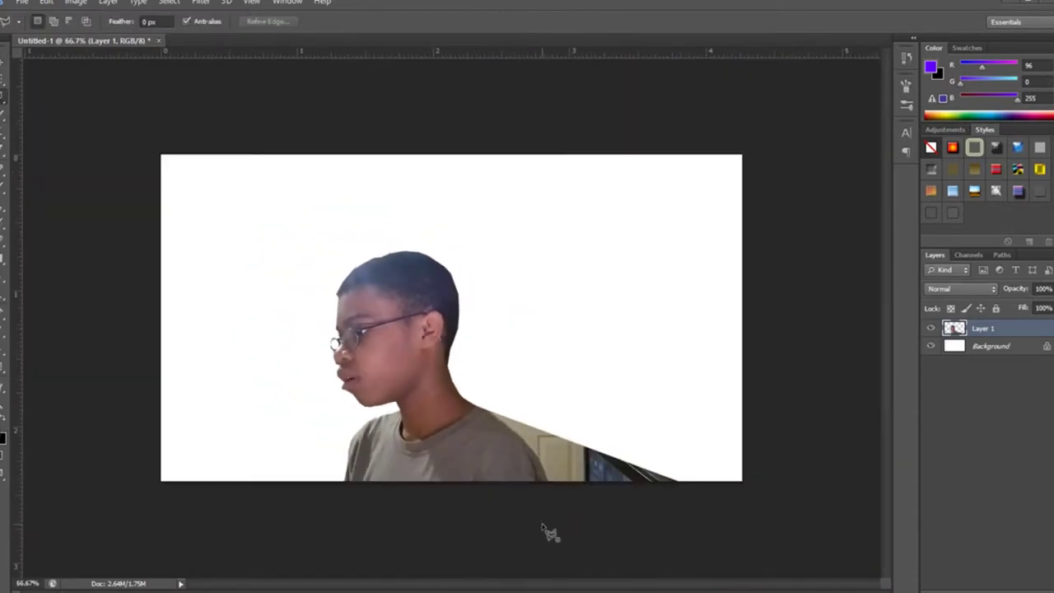
scroll(542, 523, "up", 2)
scroll(556, 363, "up", 1)
Lasso the leftover background scrap beside the shoulder
left_click_drag(565, 342, 555, 289)
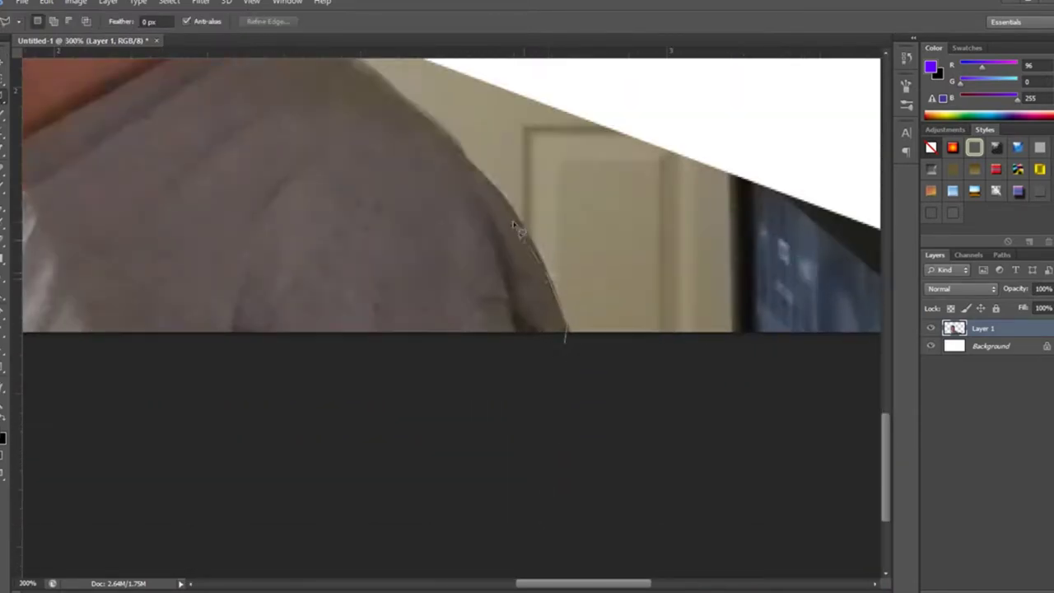
mouse_move(406, 107)
left_mouse_down()
mouse_move(352, 16)
mouse_move(450, 233)
left_mouse_up()
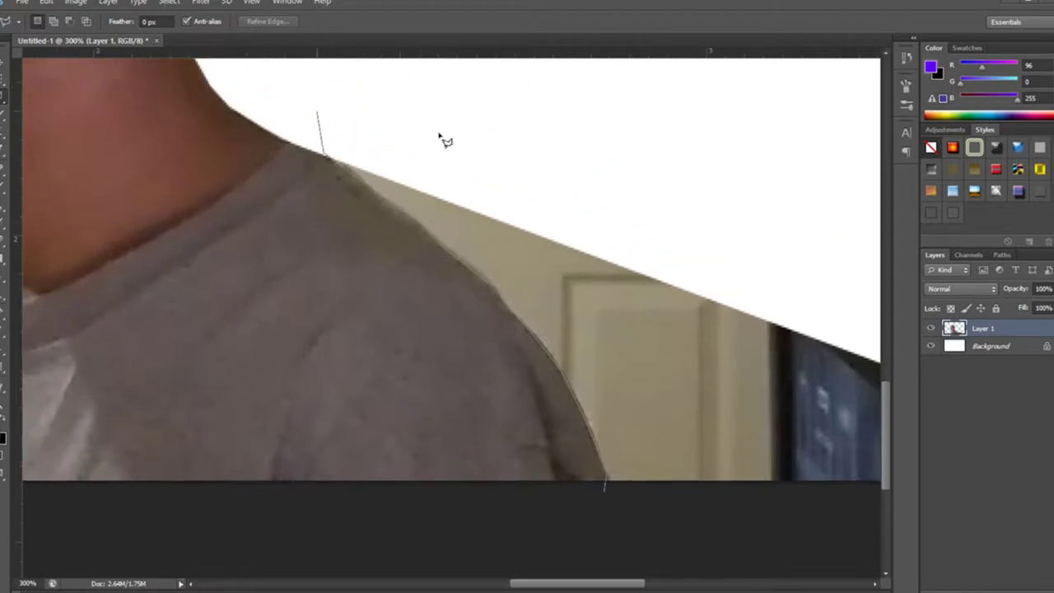
scroll(445, 138, "down", 2)
scroll(470, 141, "down", 1)
left_click_drag(439, 136, 521, 510)
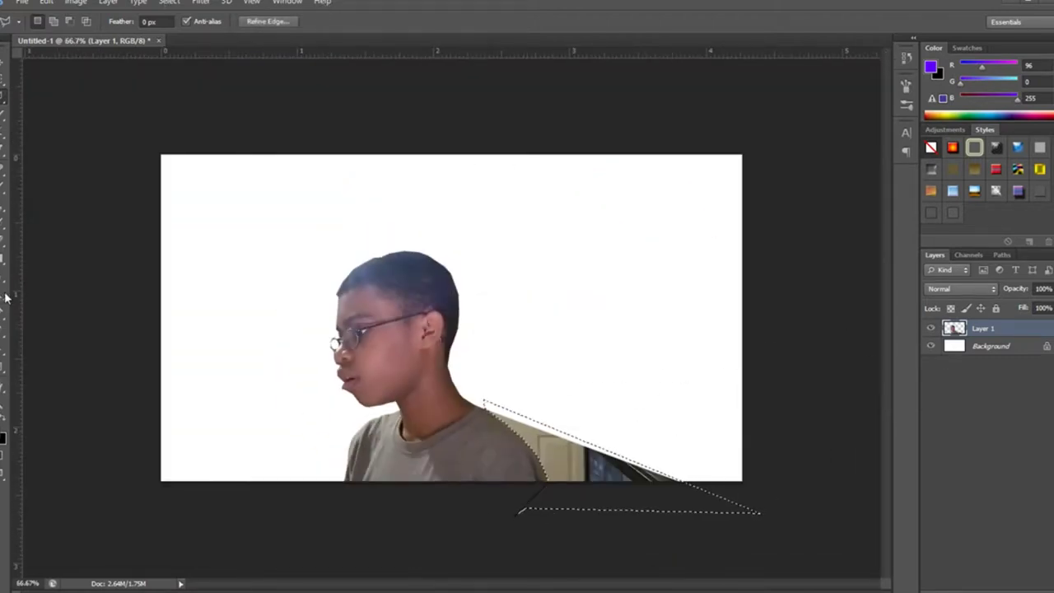
Erase the background inside the shoulder outline and deselect
left_click(6, 239)
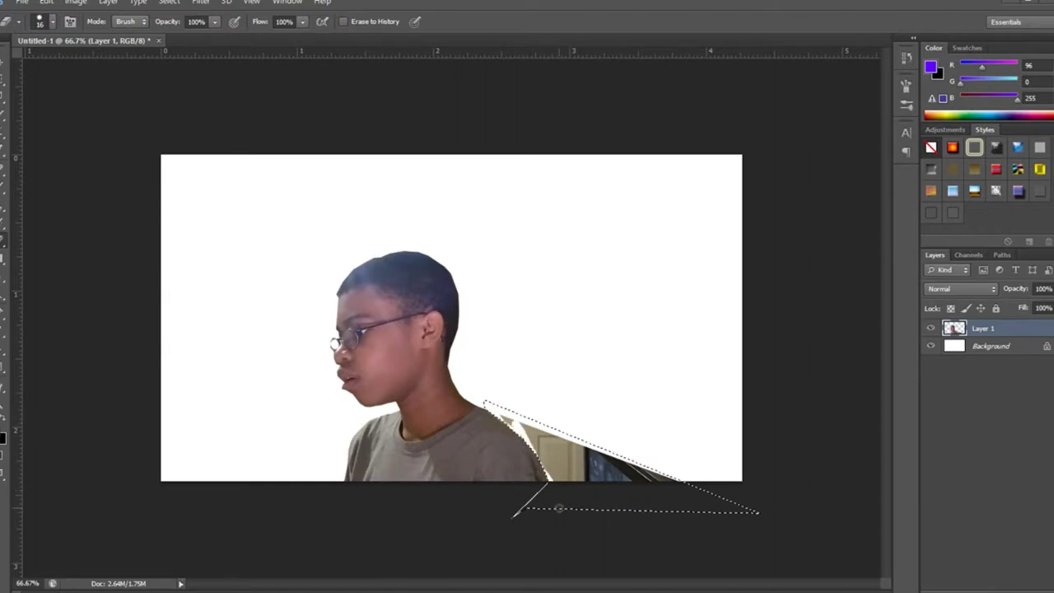
left_click_drag(558, 508, 543, 445)
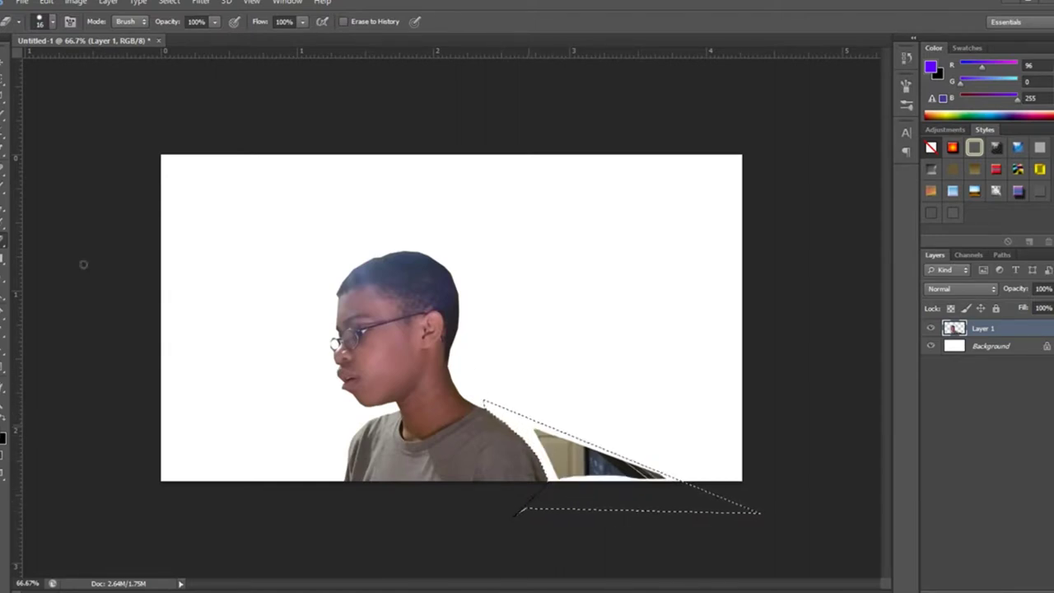
left_click(541, 376)
key("ctrl+d")
key("m")
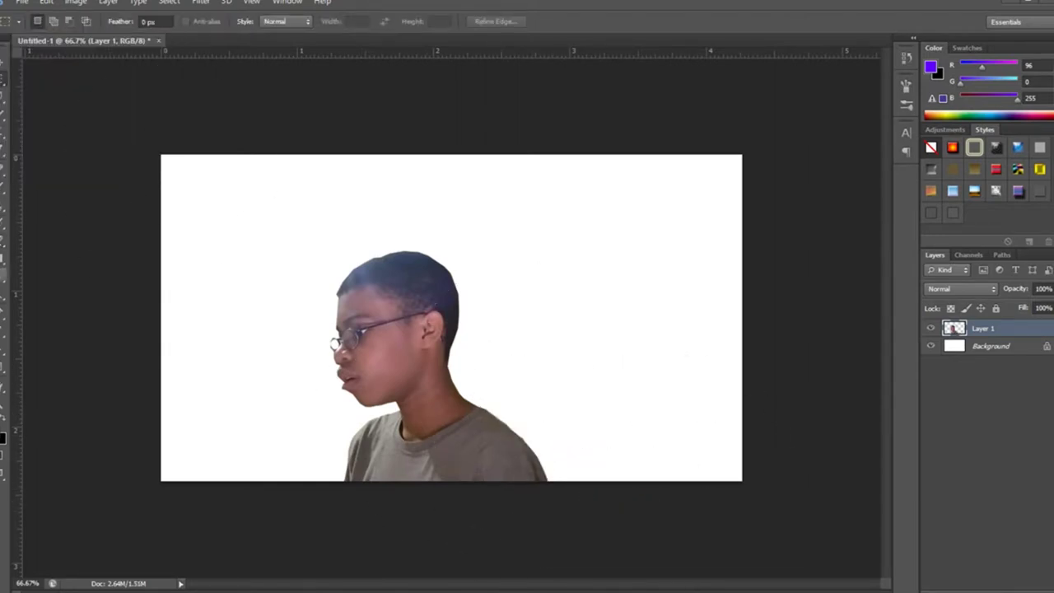
left_click(6, 239)
left_click(52, 21)
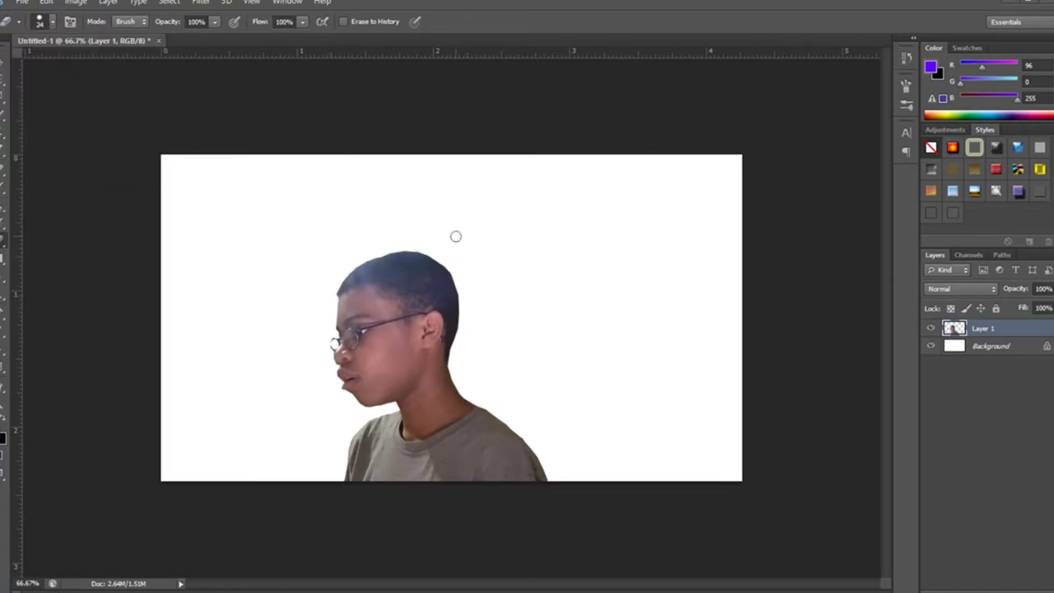
key("v")
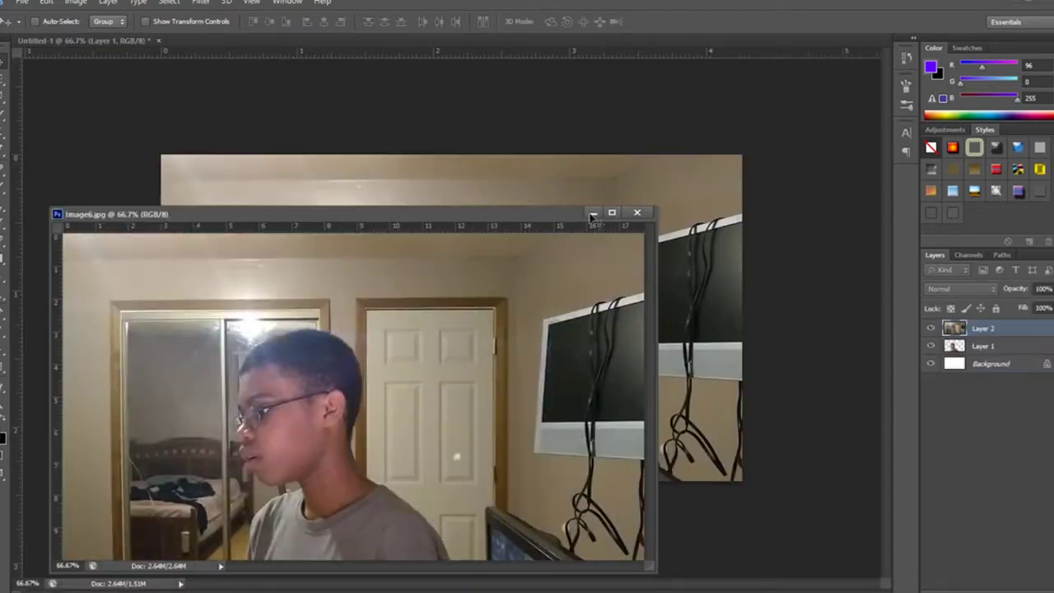
Apply Iris Blur to the bedroom copy with the focus moved off so everything blurs
left_click(592, 215)
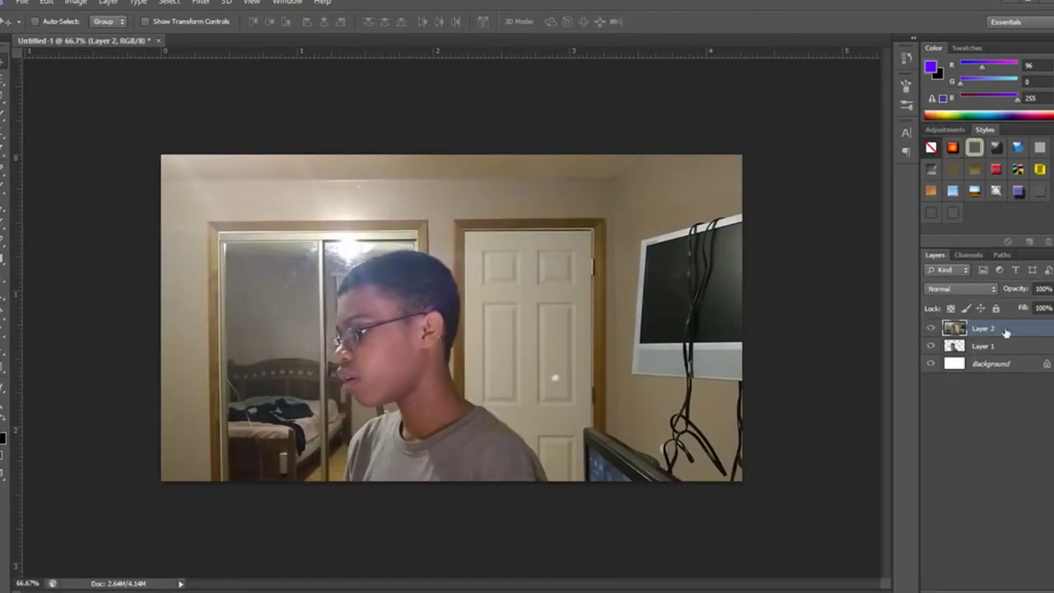
left_click(200, 2)
left_click(345, 96)
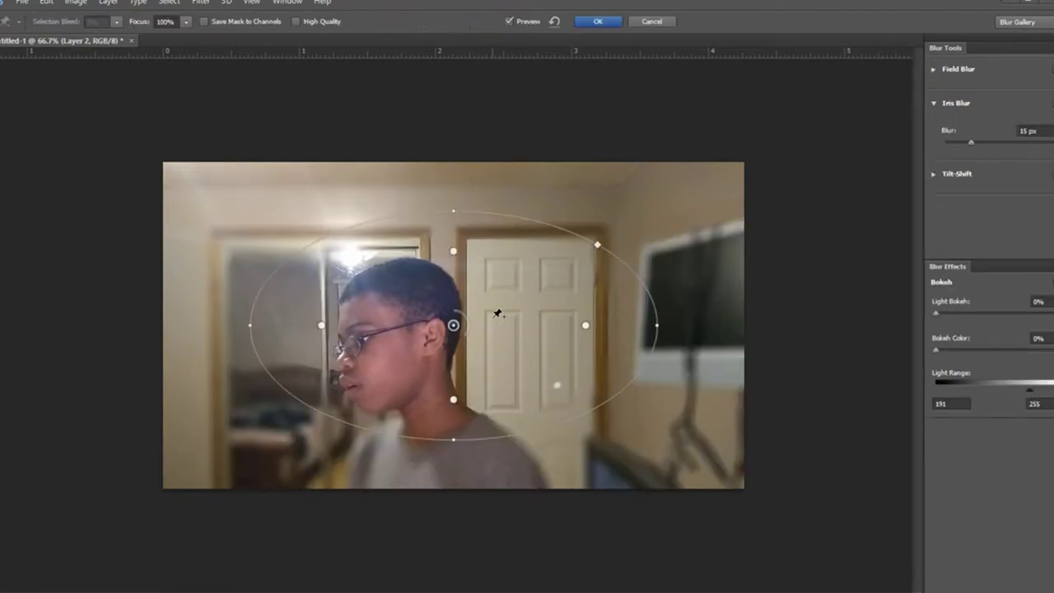
left_click_drag(453, 324, 793, 568)
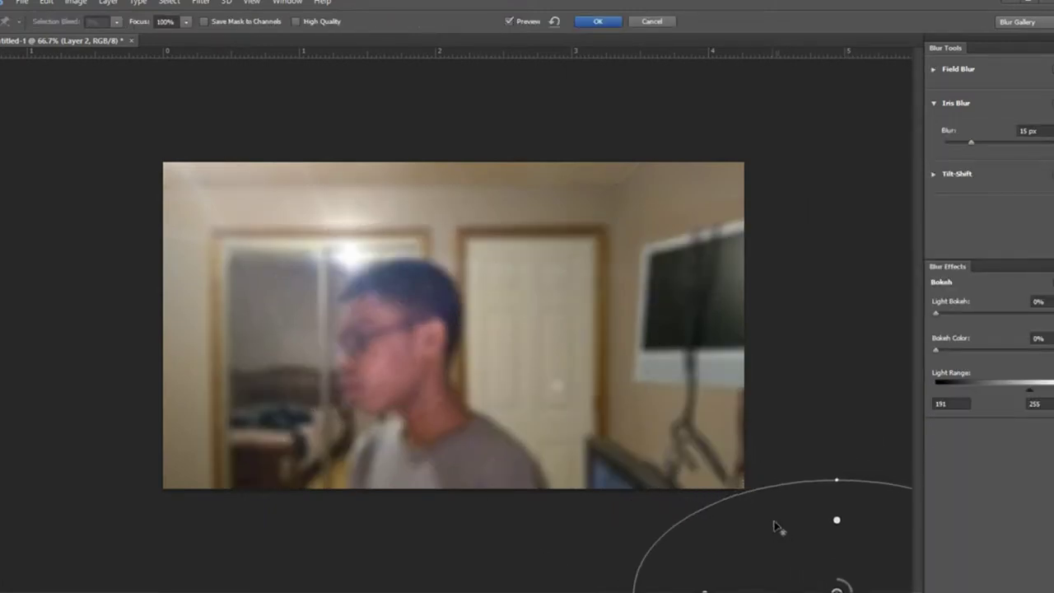
key("Return")
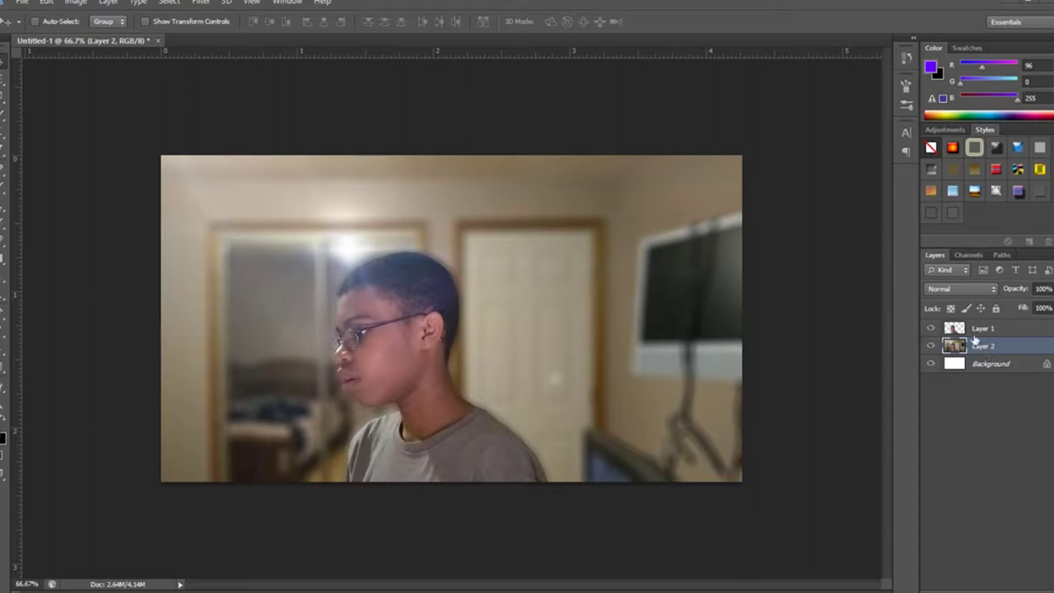
Give the boy layer a Normal, 100% opacity outer glow and a white stroke outline
right_click(975, 327)
left_click(819, 99)
left_click(663, 400)
left_click(844, 239)
left_click_drag(857, 256, 874, 255)
left_click_drag(810, 355, 819, 355)
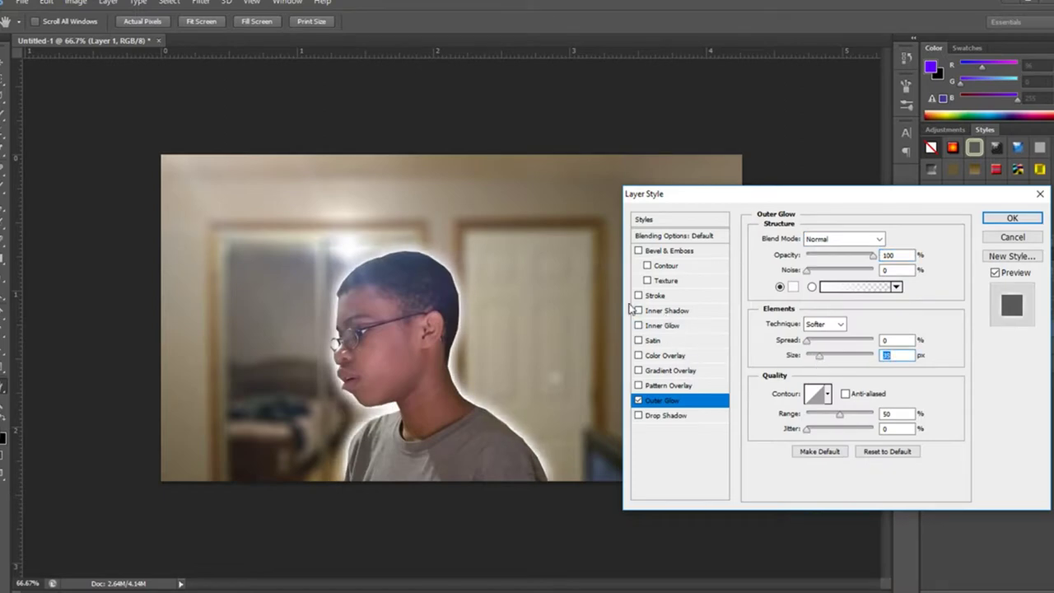
left_click(655, 295)
left_click_drag(820, 237, 807, 237)
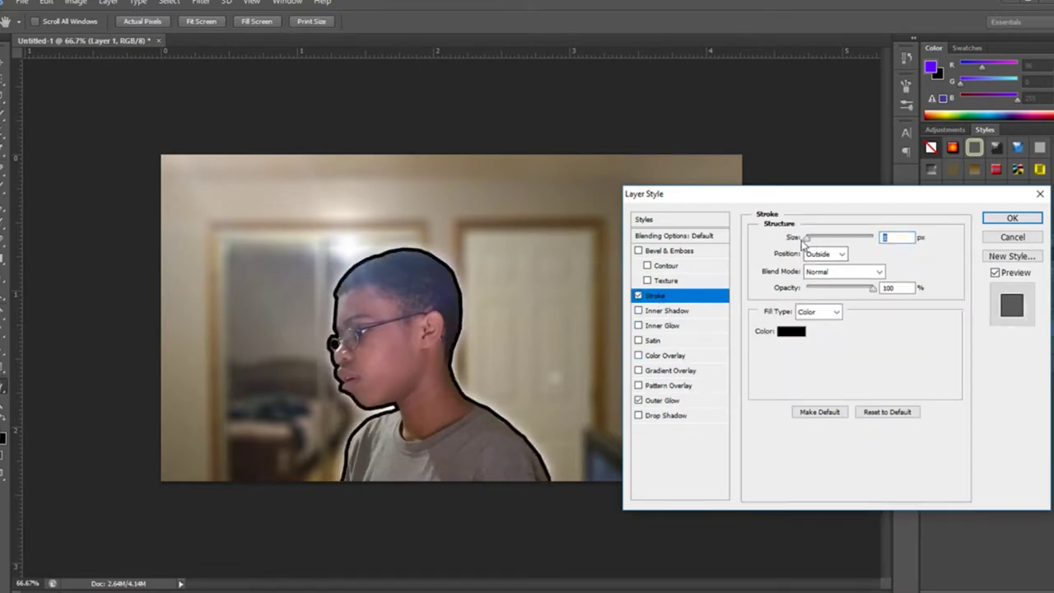
left_click(777, 329)
left_click(586, 349)
left_click(908, 337)
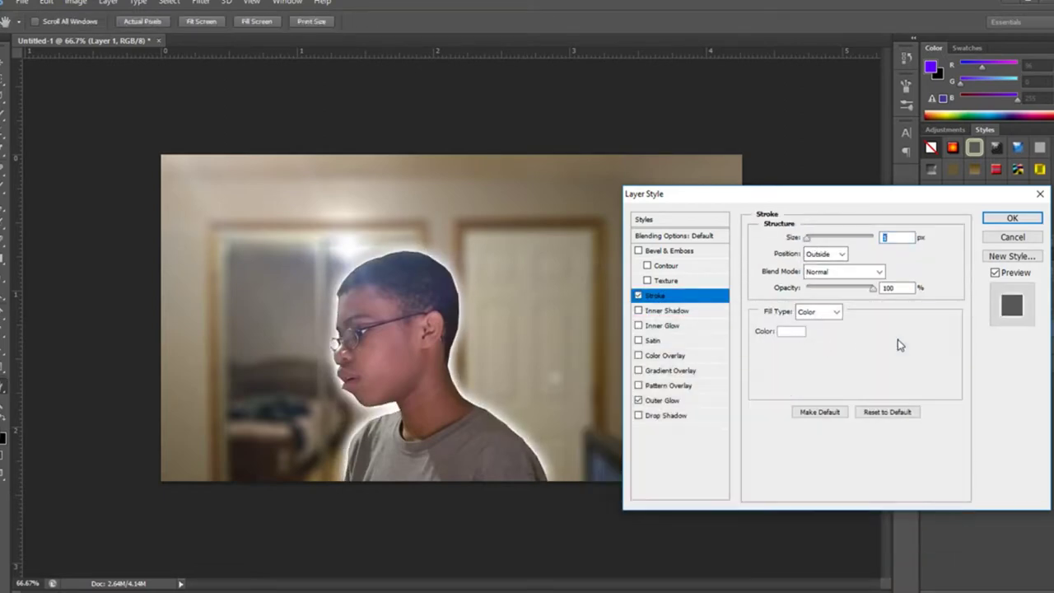
left_click(1012, 218)
Add a dark blue Color Overlay in Darken mode to the bedroom layer
double_click(980, 414)
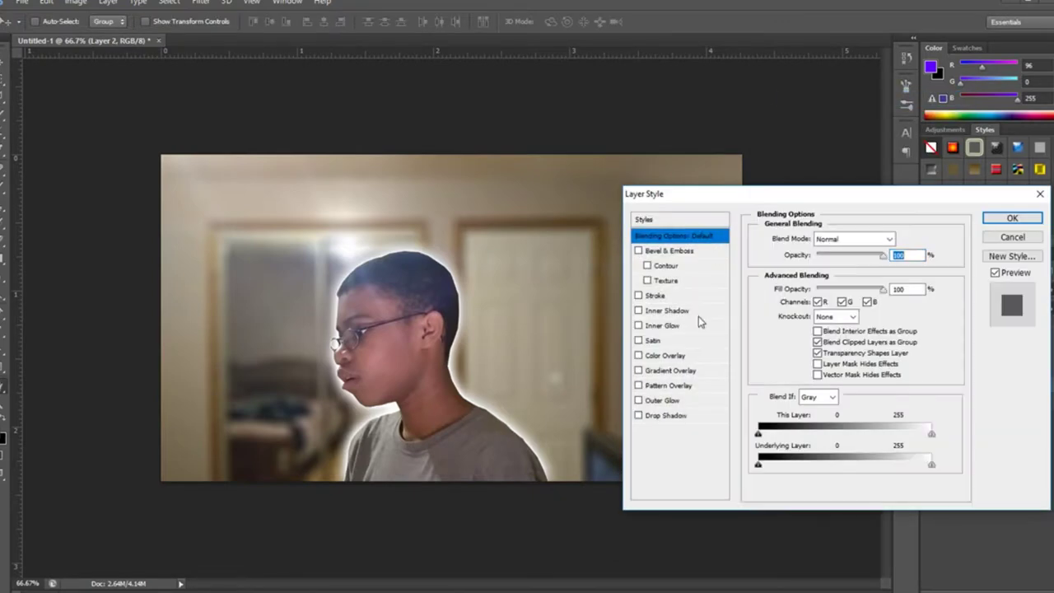
left_click(665, 355)
left_click(1012, 218)
double_click(1035, 390)
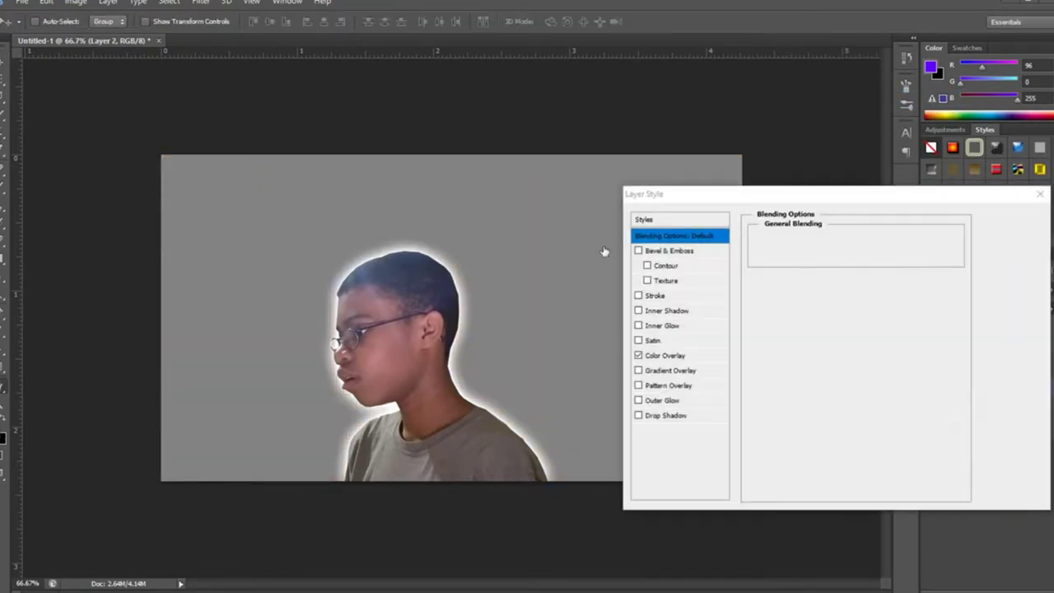
left_click(647, 355)
left_click(902, 239)
left_click(586, 349)
left_click(775, 408)
left_click(756, 423)
left_click(907, 339)
left_click(849, 239)
Change the bedroom overlay colour from blue to teal, keeping Darken blending
left_click(819, 286)
left_click(844, 239)
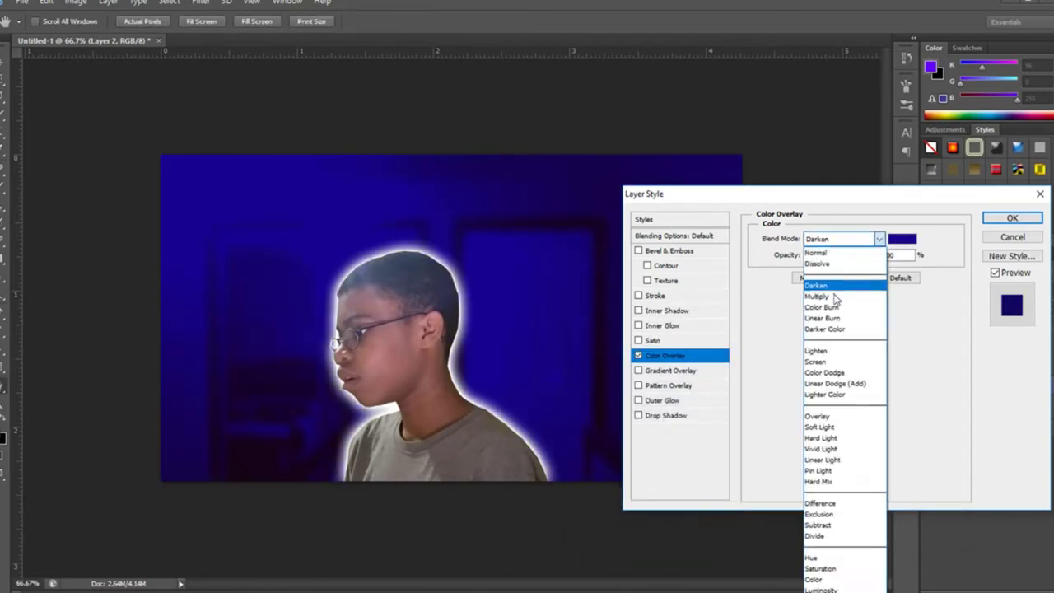
left_click(820, 286)
left_click(901, 239)
left_click(754, 348)
left_click(898, 340)
left_click(901, 239)
left_click(774, 435)
left_click(746, 356)
left_click(907, 338)
left_click(1012, 218)
Remove the boy's white stroke and recolour his outer glow blue
double_click(992, 328)
double_click(1029, 334)
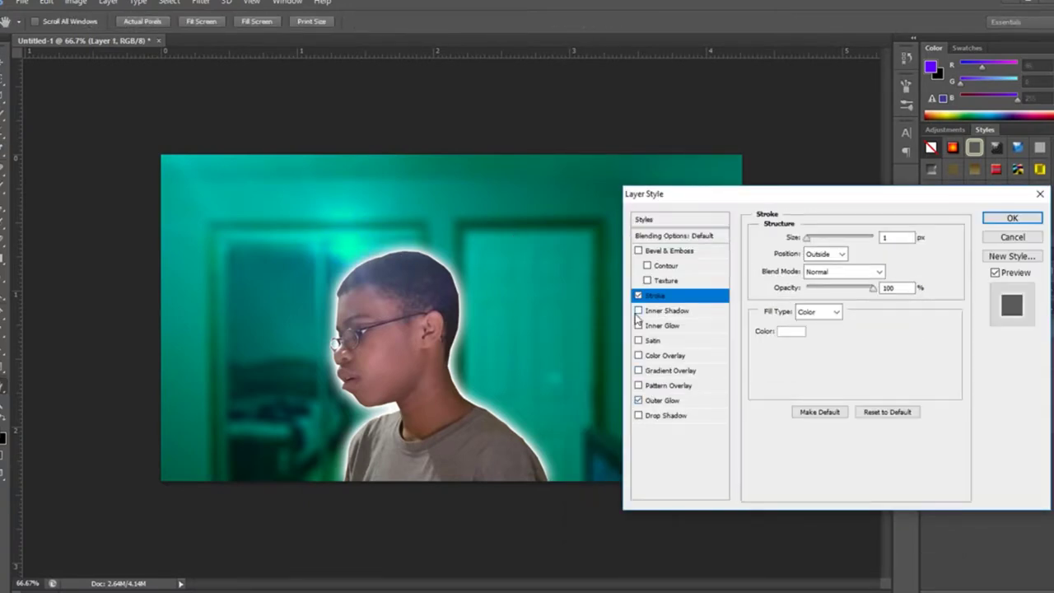
left_click(638, 295)
left_click(661, 400)
left_click(792, 286)
left_click(773, 395)
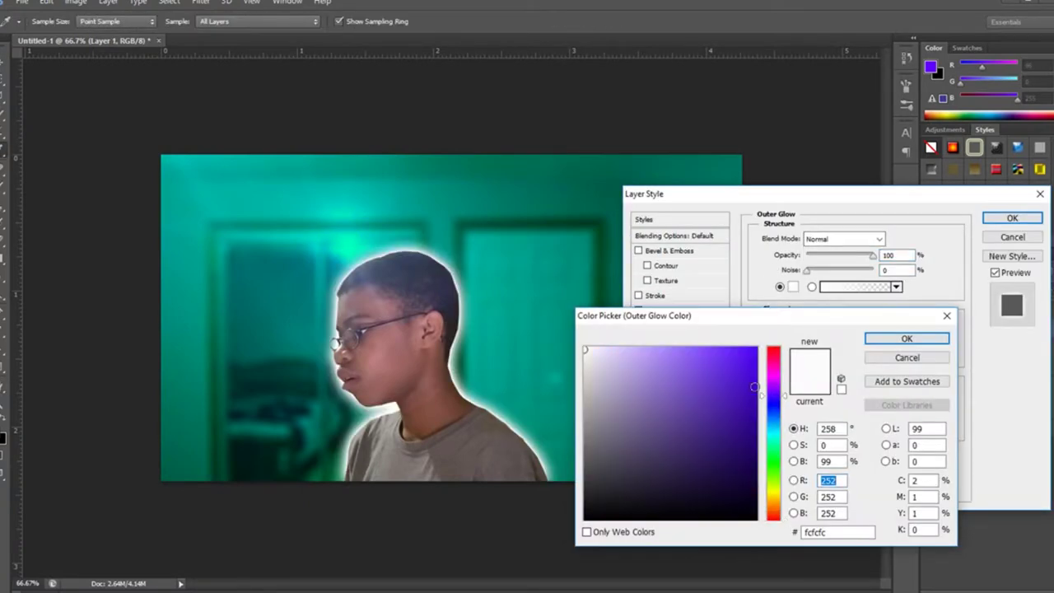
left_click(756, 349)
type("0")
left_click(907, 339)
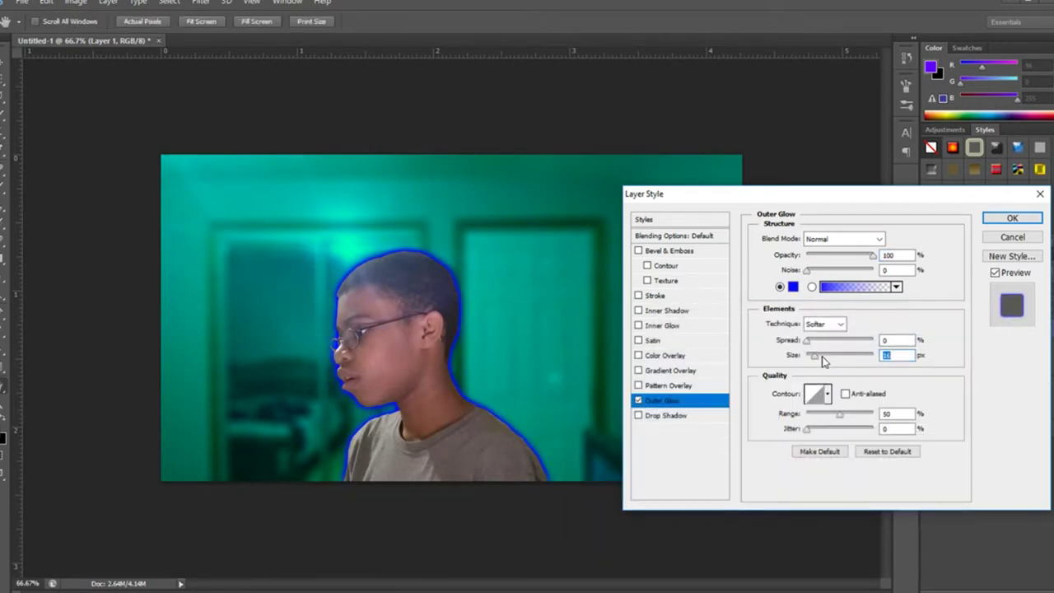
left_click(1012, 218)
Duplicate the boy layer and put the copy into Free Transform
right_click(988, 329)
left_click(835, 134)
left_click(635, 173)
key("ctrl+t")
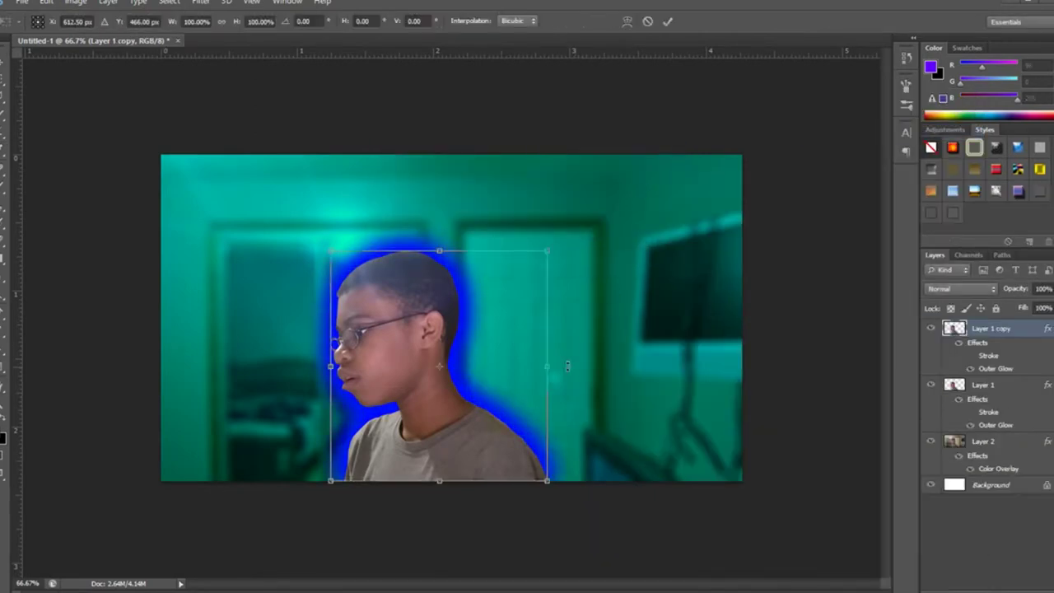
Scale up the duplicated cutout slightly and move it below the original boy layer
left_click_drag(553, 247, 558, 240)
left_click_drag(339, 355, 329, 350)
key("Return")
mouse_move(988, 328)
left_mouse_down()
mouse_move(1010, 401)
mouse_move(994, 333)
mouse_move(984, 382)
left_mouse_up()
Widen the copy's outer glow spread with size 100, then reopen its Layer Style
right_click(998, 333)
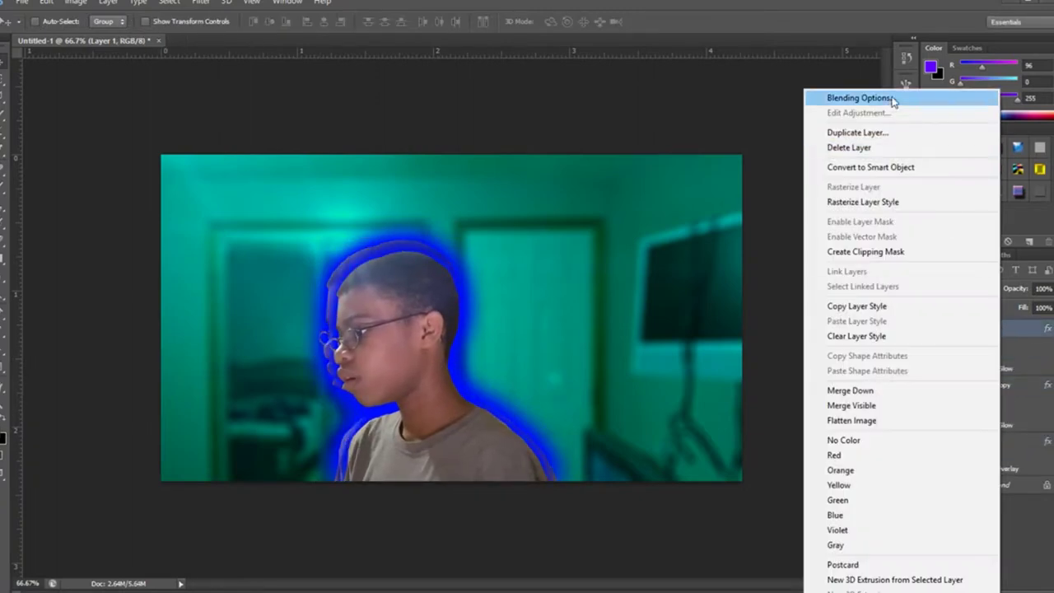
left_click(858, 98)
left_click(663, 400)
mouse_move(826, 340)
left_mouse_down()
mouse_move(814, 346)
mouse_move(835, 355)
mouse_move(810, 345)
left_mouse_up()
left_click(823, 323)
left_click(1012, 217)
double_click(996, 385)
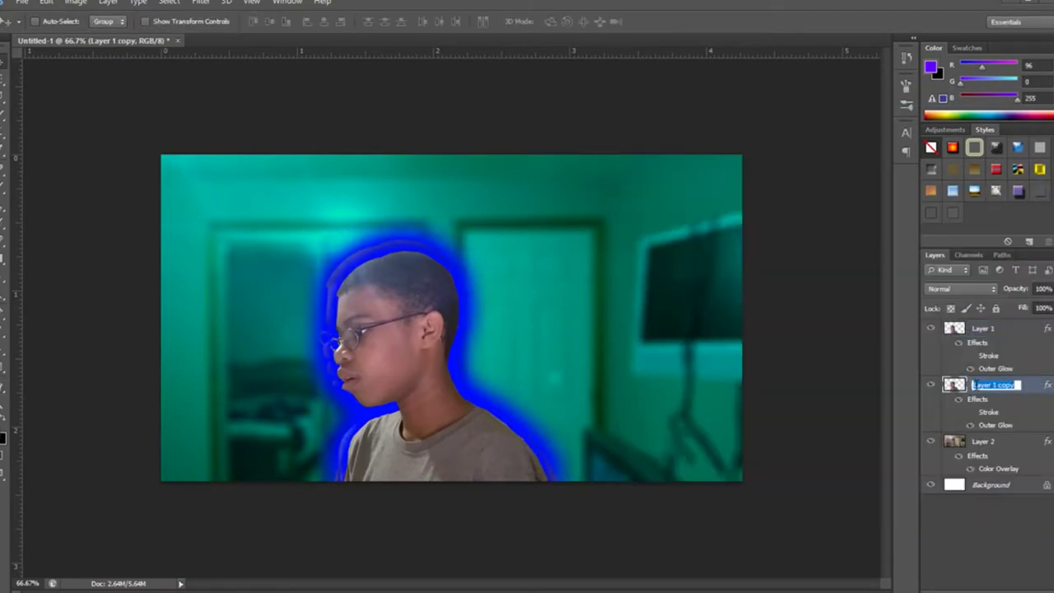
double_click(991, 389)
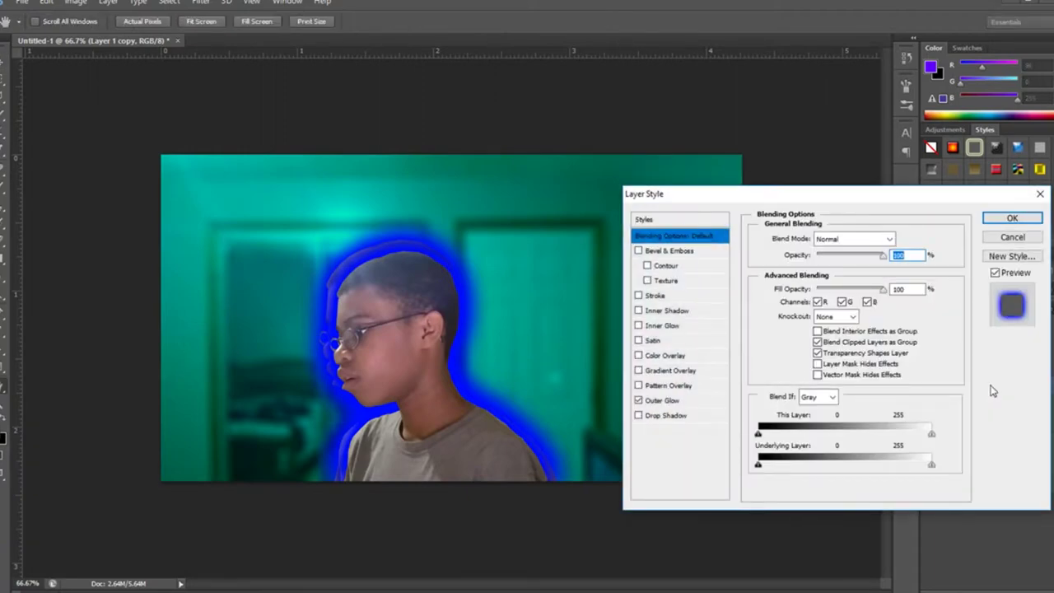
Add a dark blue Inner Glow of size 163 to Layer 1 copy
left_click(667, 325)
left_click(793, 286)
left_click(907, 357)
left_click(793, 287)
left_click_drag(770, 396, 770, 408)
left_click(729, 403)
left_click(907, 338)
left_click_drag(830, 374, 838, 378)
type("163")
key("shift+Tab")
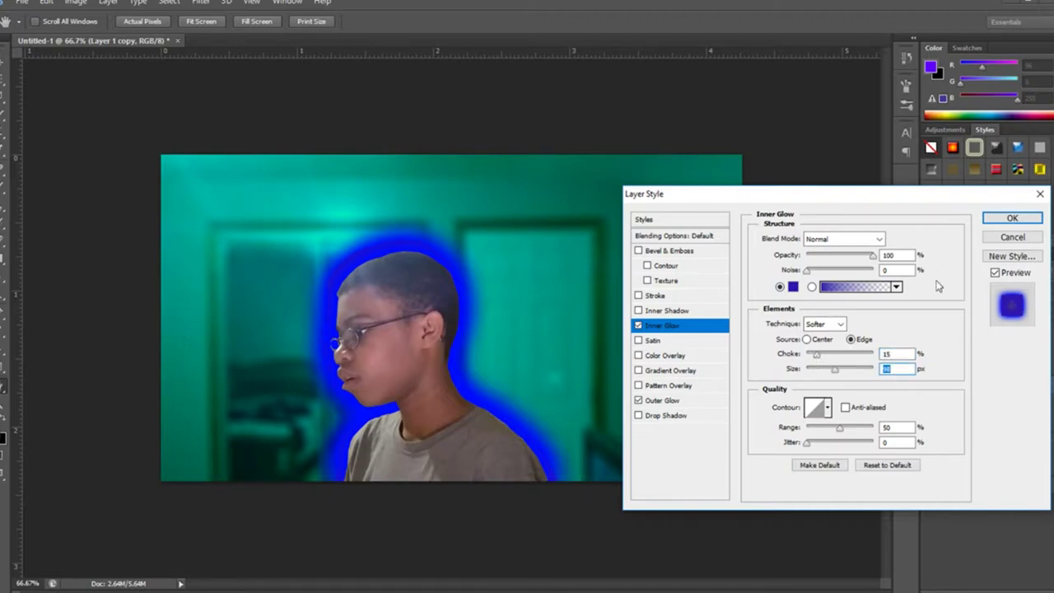
left_click(1012, 217)
Review Layer 1's effects, then set the copy's Inner Glow to Precise with smaller size
left_click(1000, 331)
double_click(999, 331)
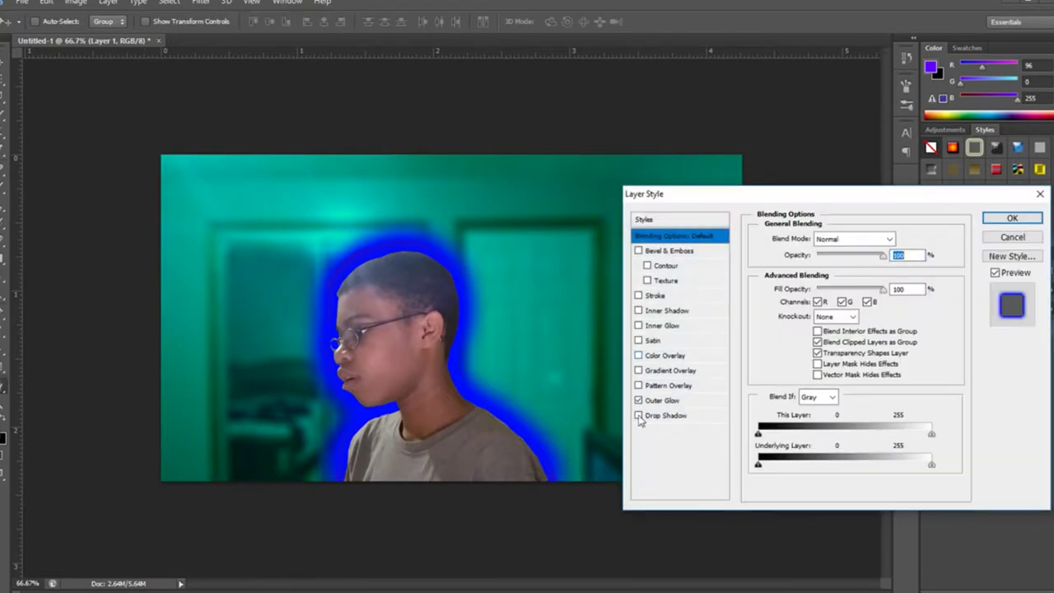
left_click(662, 401)
left_click(1012, 218)
left_click(991, 385)
left_click(663, 326)
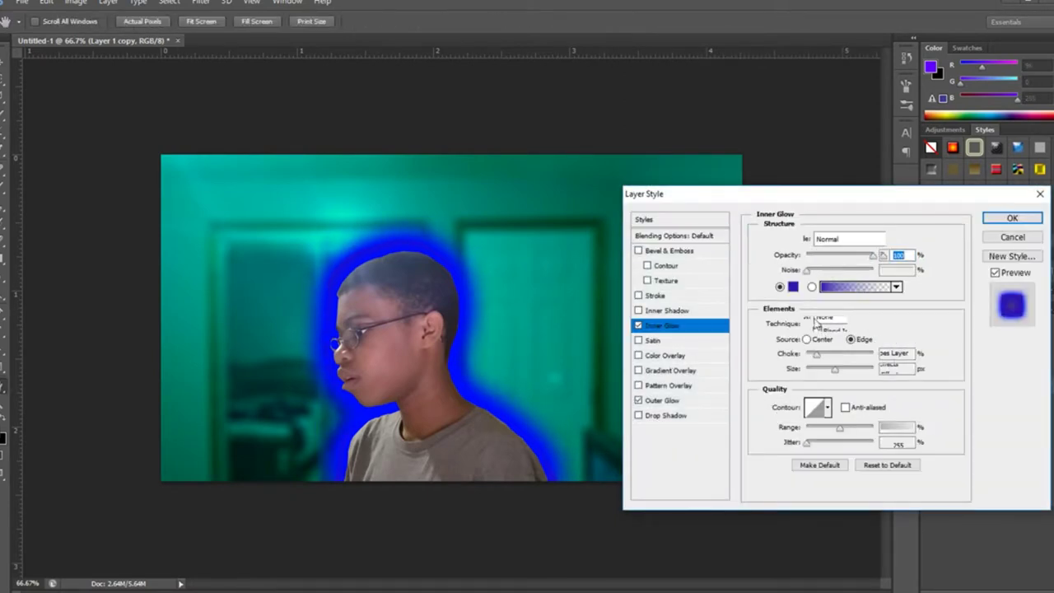
key("Down")
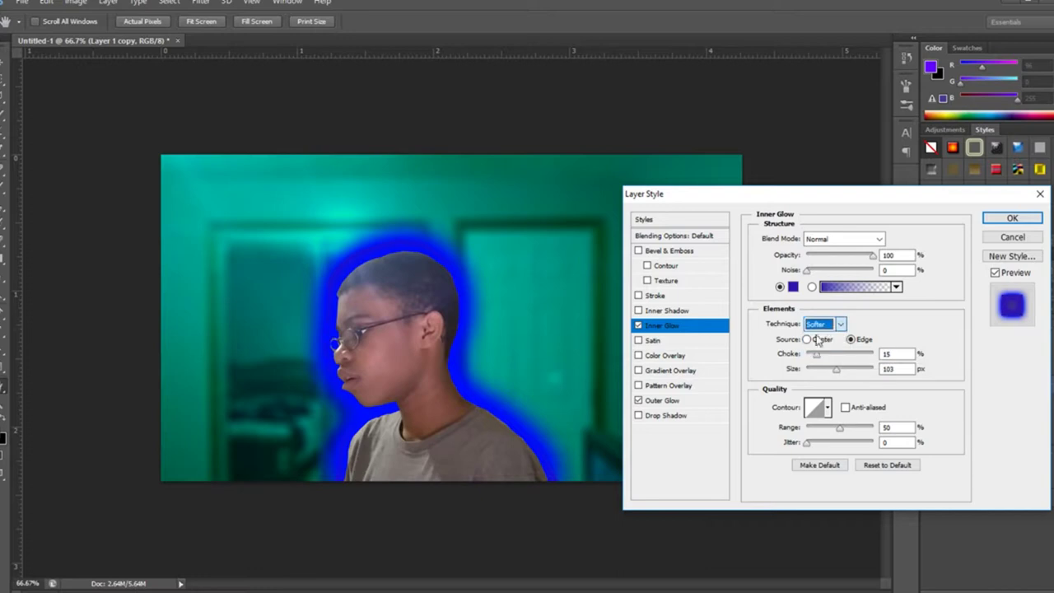
left_click_drag(837, 372, 830, 375)
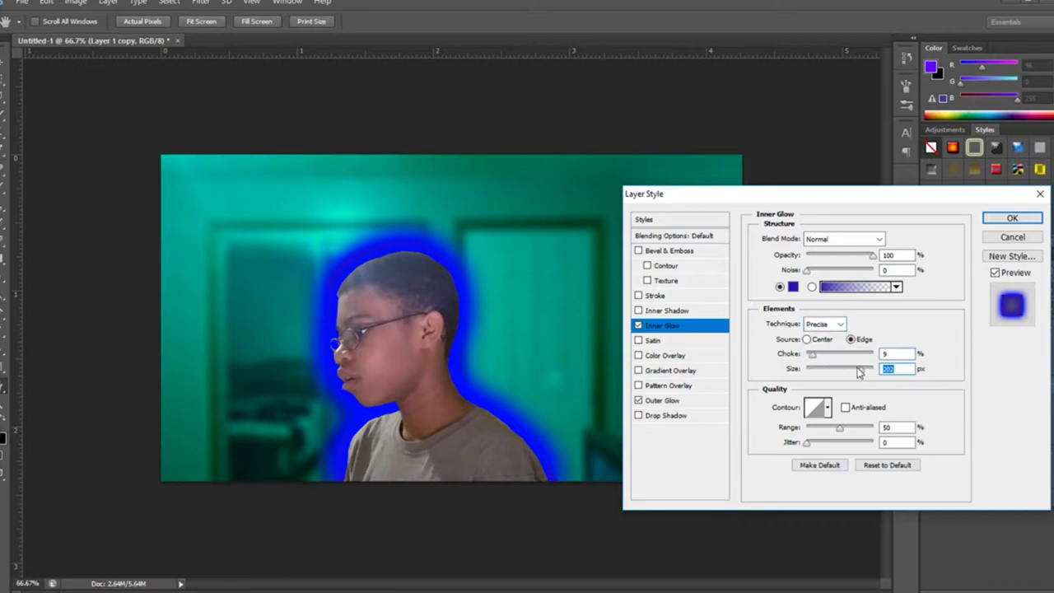
left_click(652, 341)
Add a bright blue Normal, 100% Inner Shadow with distance 61 and size 234
left_click(665, 311)
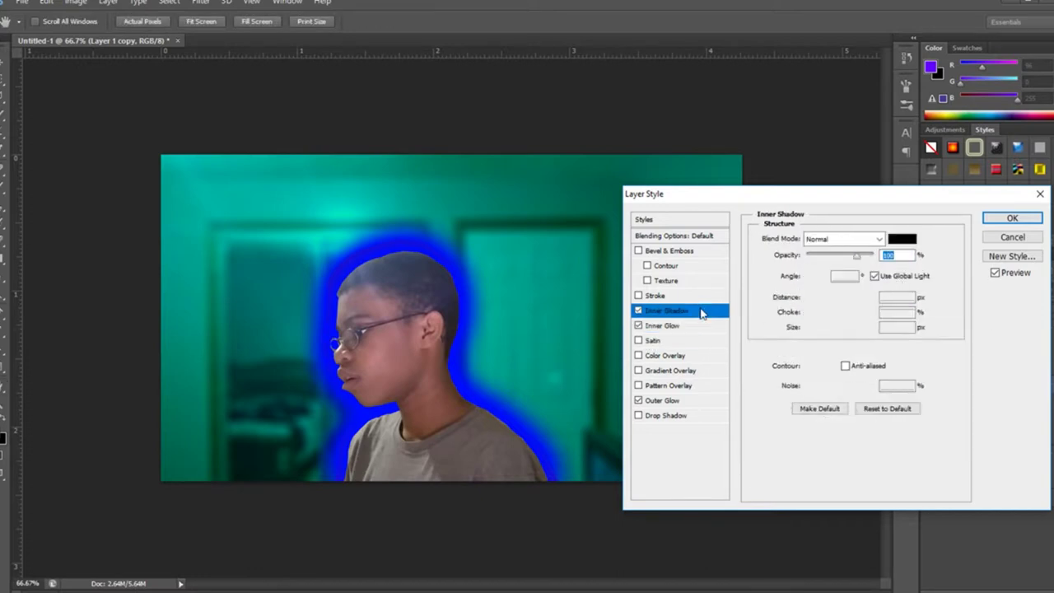
left_click(902, 239)
left_click_drag(767, 346, 769, 387)
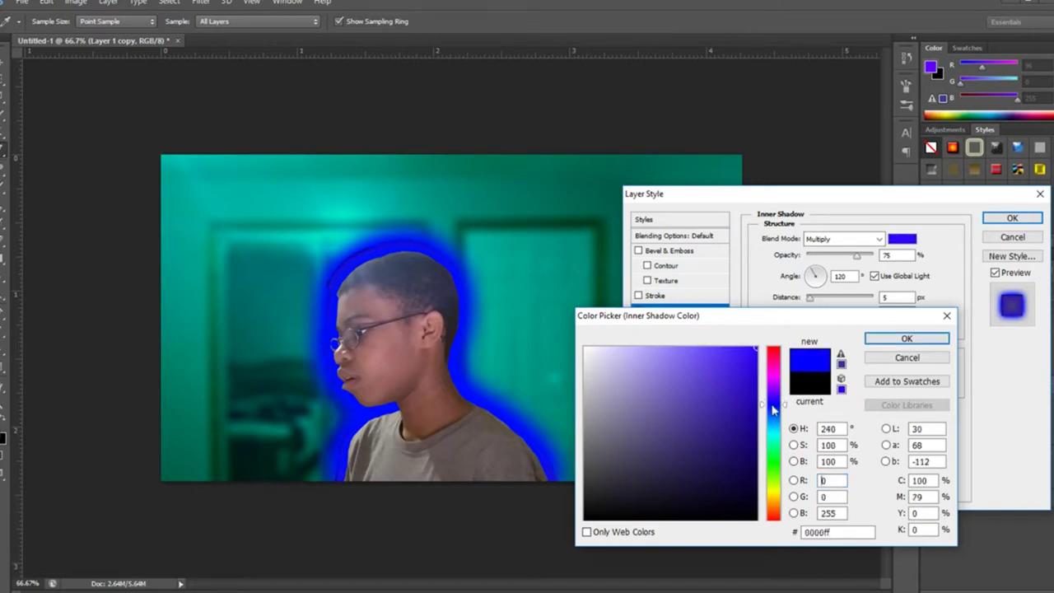
left_click(864, 343)
left_click_drag(817, 298, 825, 298)
left_click(844, 239)
left_click_drag(856, 255, 873, 255)
left_click_drag(825, 299, 844, 298)
left_click_drag(851, 328, 870, 328)
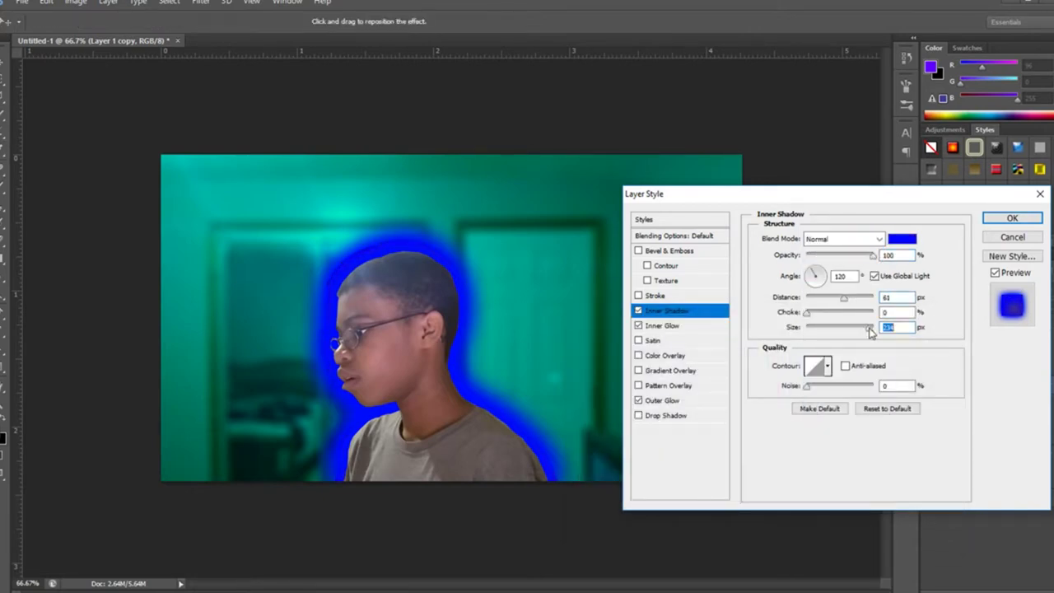
left_click(1012, 219)
key("ctrl+t")
left_click_drag(557, 481, 557, 481)
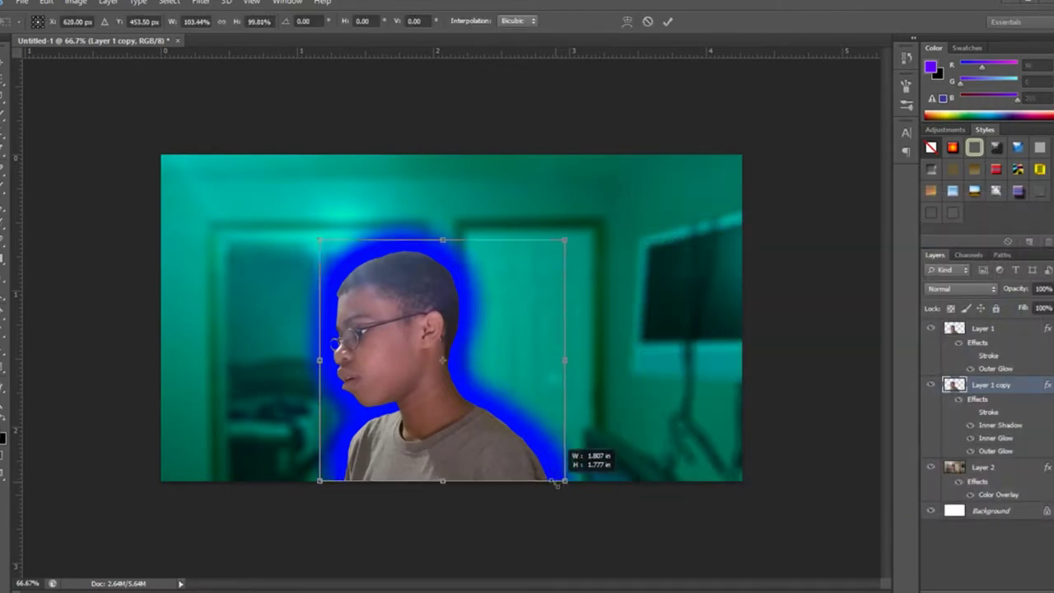
Stretch the cutout copy's bottom edge downward and commit the transform
key("Return")
key("ctrl+t")
left_click_drag(439, 481, 439, 494)
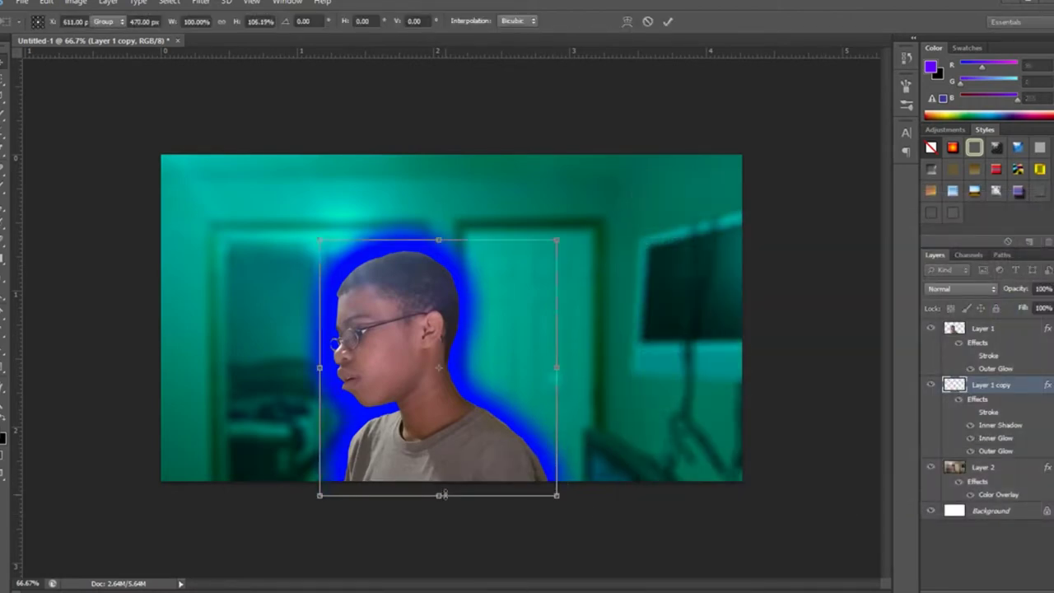
key("Return")
Change Layer 1's outer glow to magenta #cc00ff with a slightly smaller size
double_click(1009, 328)
left_click(712, 398)
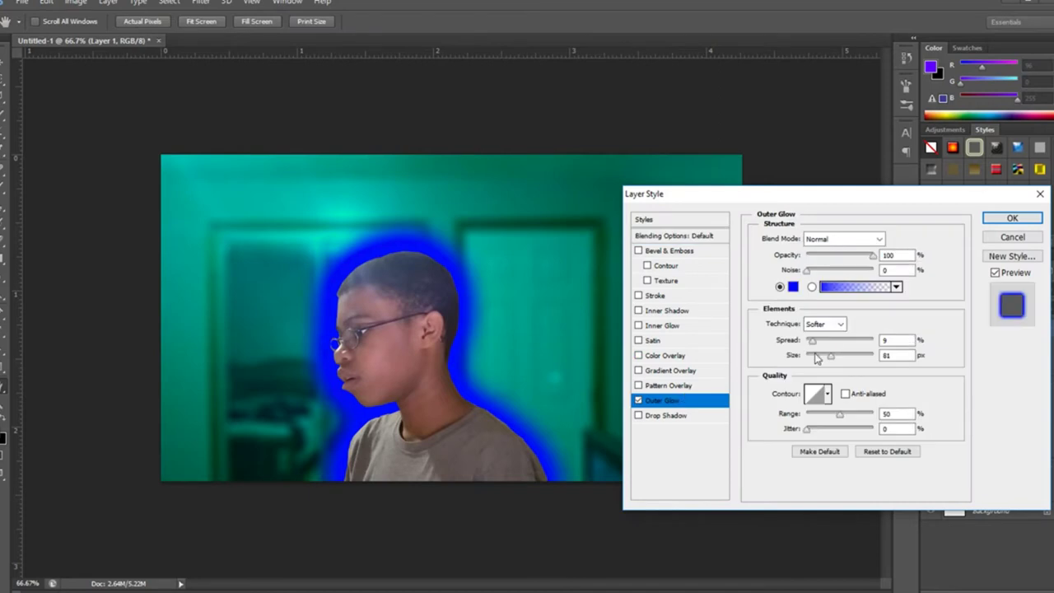
left_click(792, 287)
left_click_drag(773, 403, 772, 388)
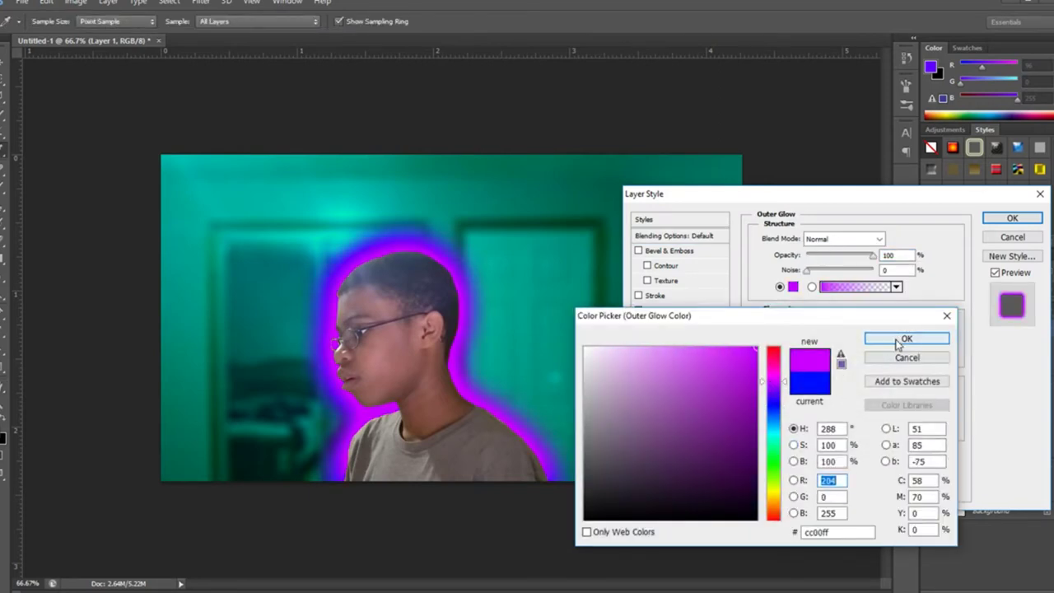
left_click(896, 342)
left_click_drag(852, 360, 834, 363)
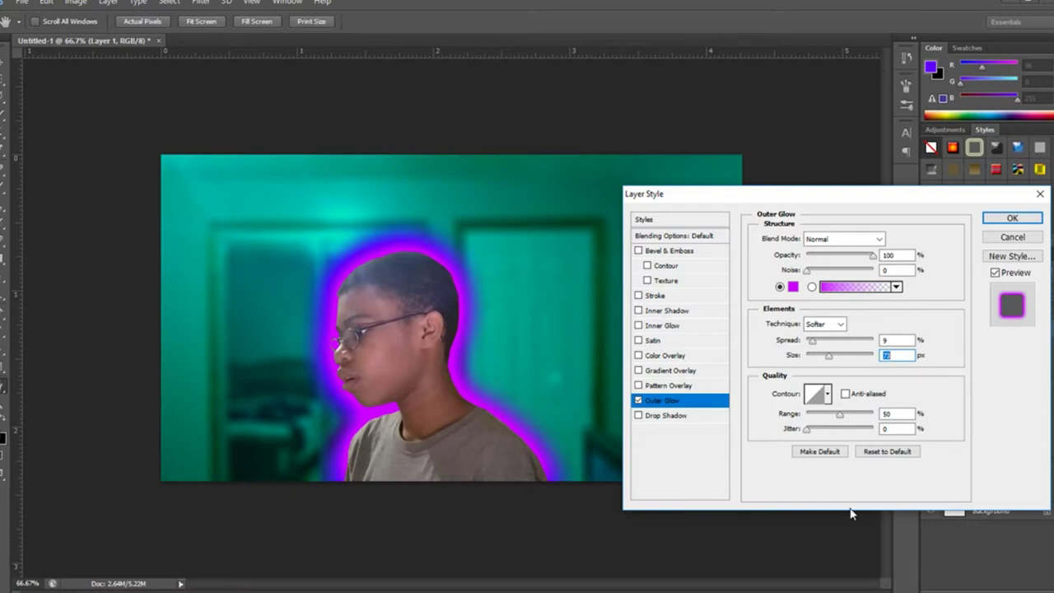
key("Return")
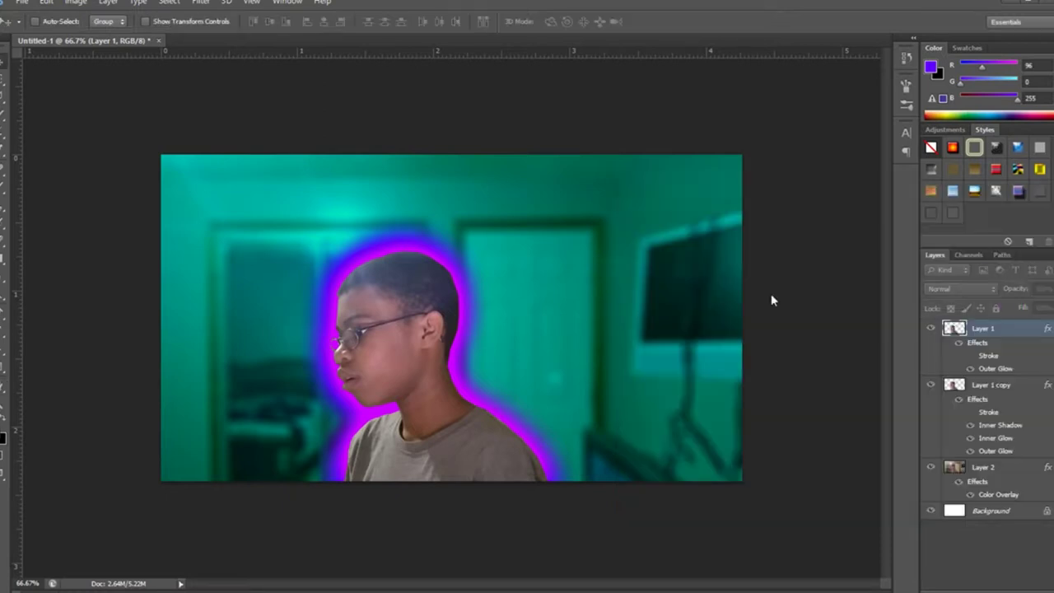
Add the text 'THE TRUTH..' above the boy, rotated about 26 degrees clockwise
key("t")
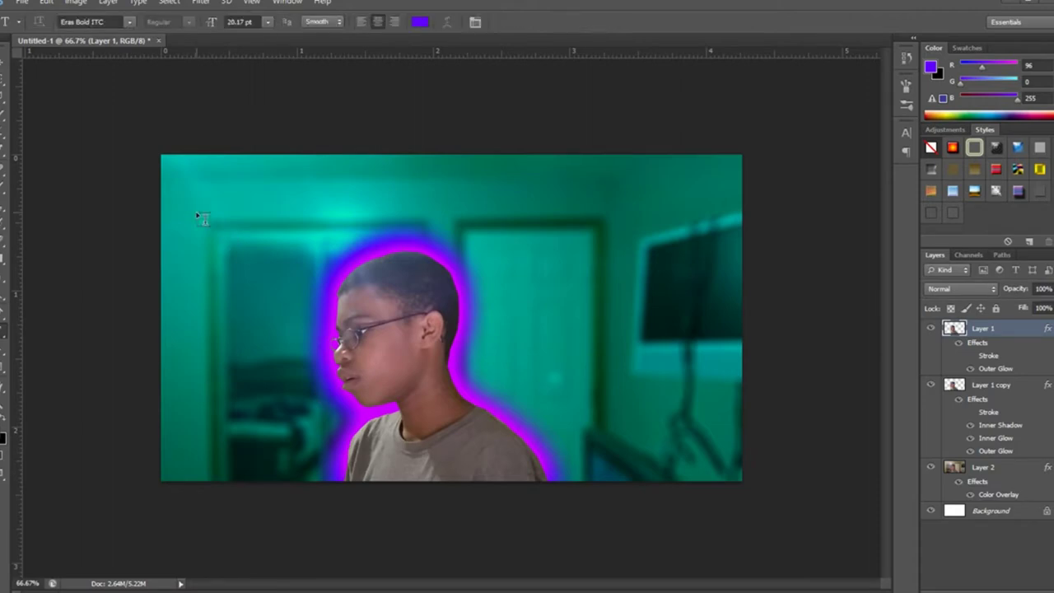
left_click(543, 270)
type("THE")
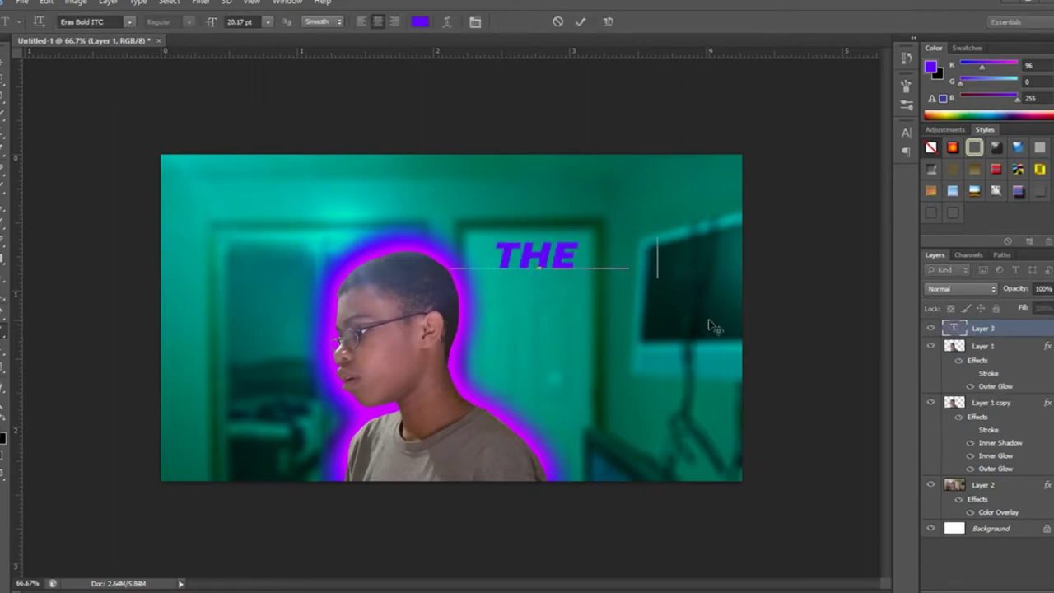
type(" TRUTH..")
key("ctrl+Return")
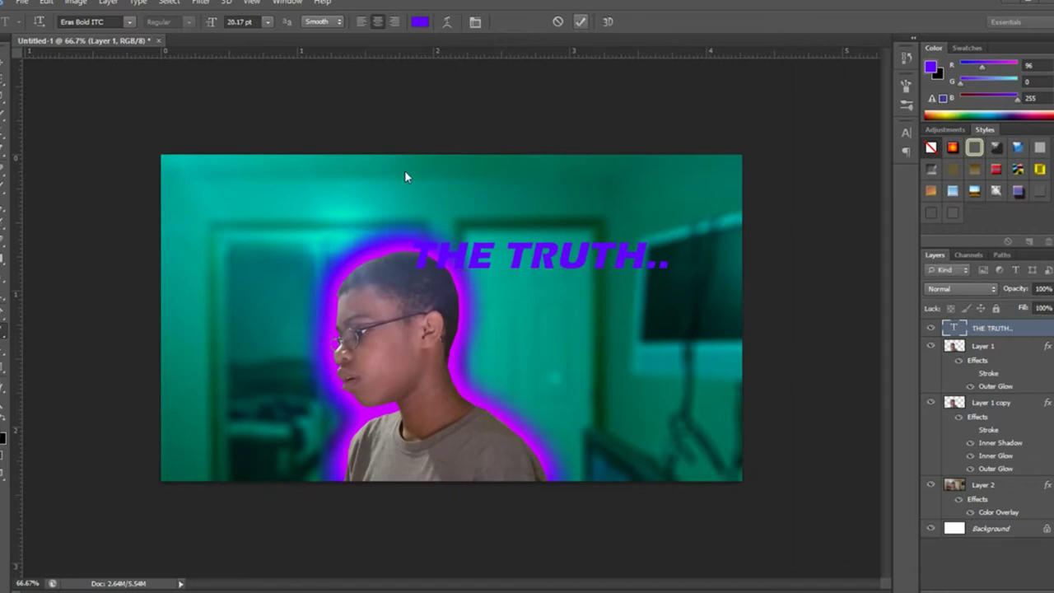
key("v")
key("ctrl+t")
left_click_drag(691, 272, 670, 329)
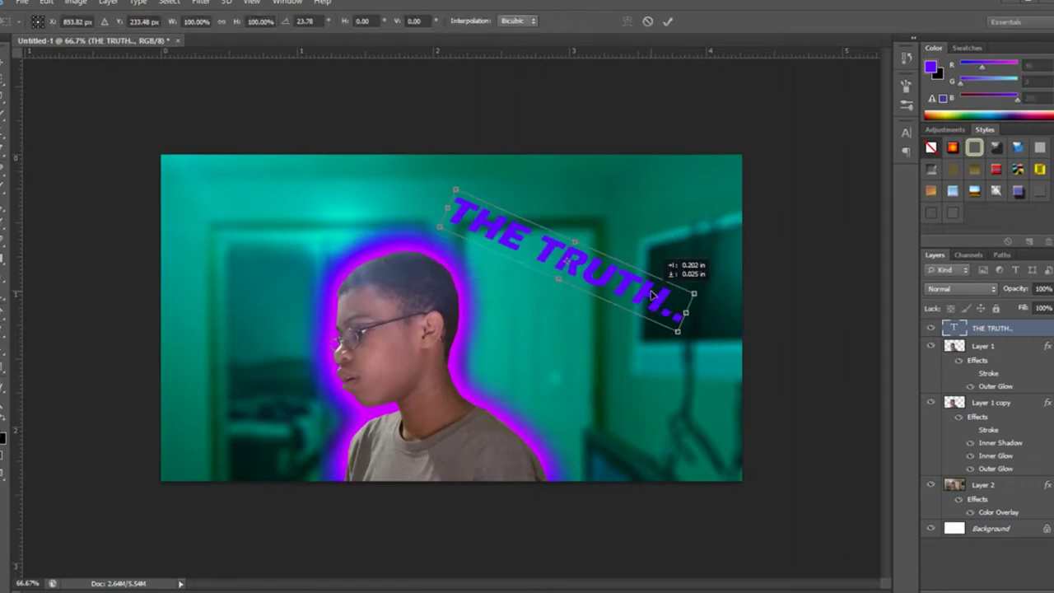
key("Return")
Copy Layer 1's stroke and glow style and paste it onto the text layer
right_click(986, 349)
left_click(863, 305)
right_click(988, 328)
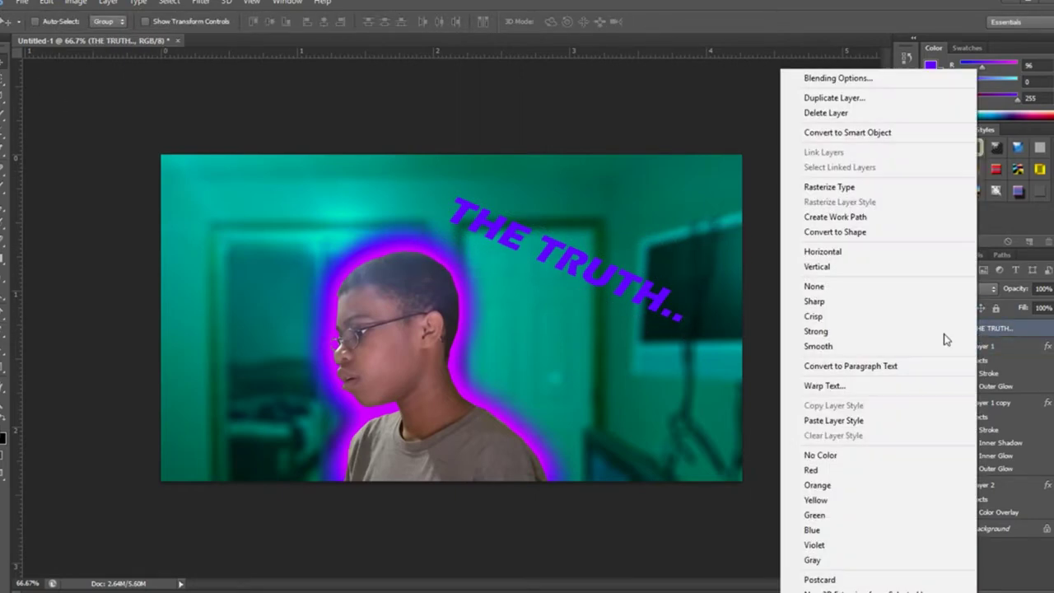
left_click(856, 519)
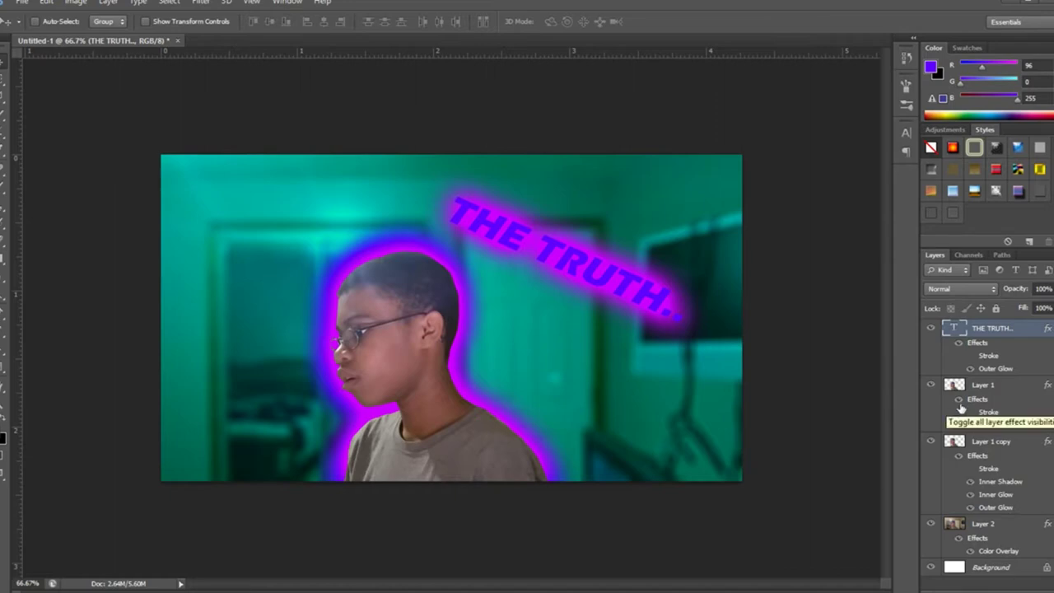
Duplicate Layer 1 to create Layer 1 copy 2
right_click(982, 385)
left_click(812, 135)
left_click(653, 173)
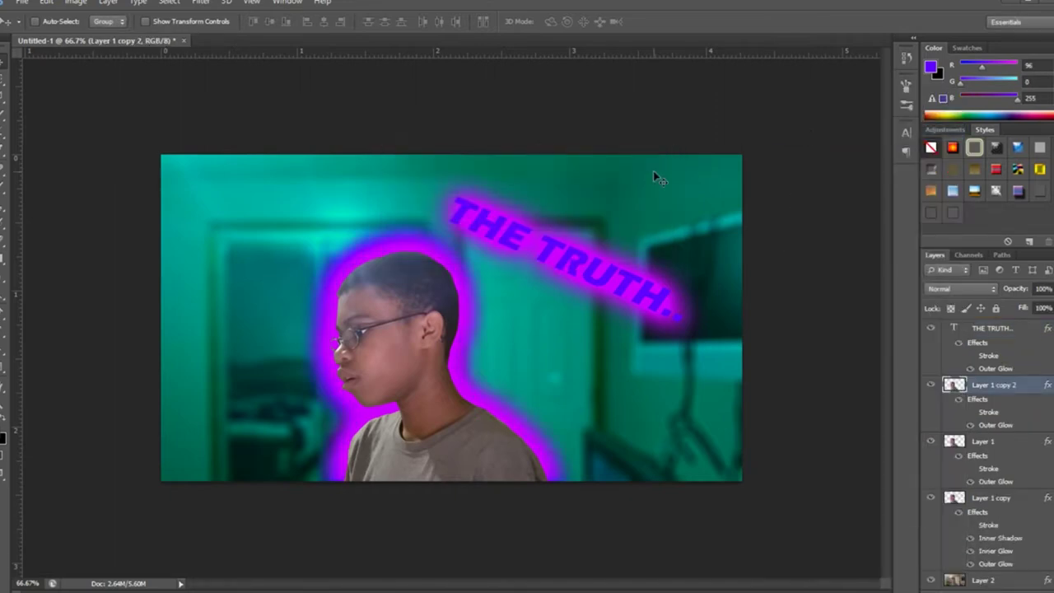
Move Layer 1 copy 2 below Layer 1 copy and enlarge the duplicate cutout
left_click_drag(977, 398, 984, 548)
key("ctrl+t")
left_click_drag(546, 252, 578, 230)
left_click_drag(331, 366, 308, 357)
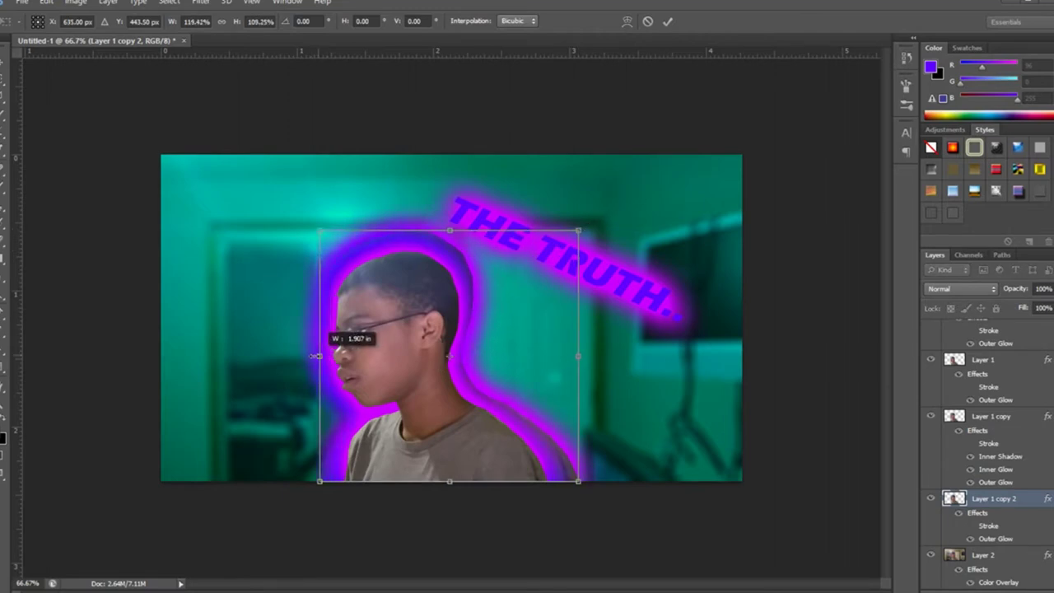
left_click_drag(573, 357, 568, 357)
left_click_drag(309, 232, 318, 239)
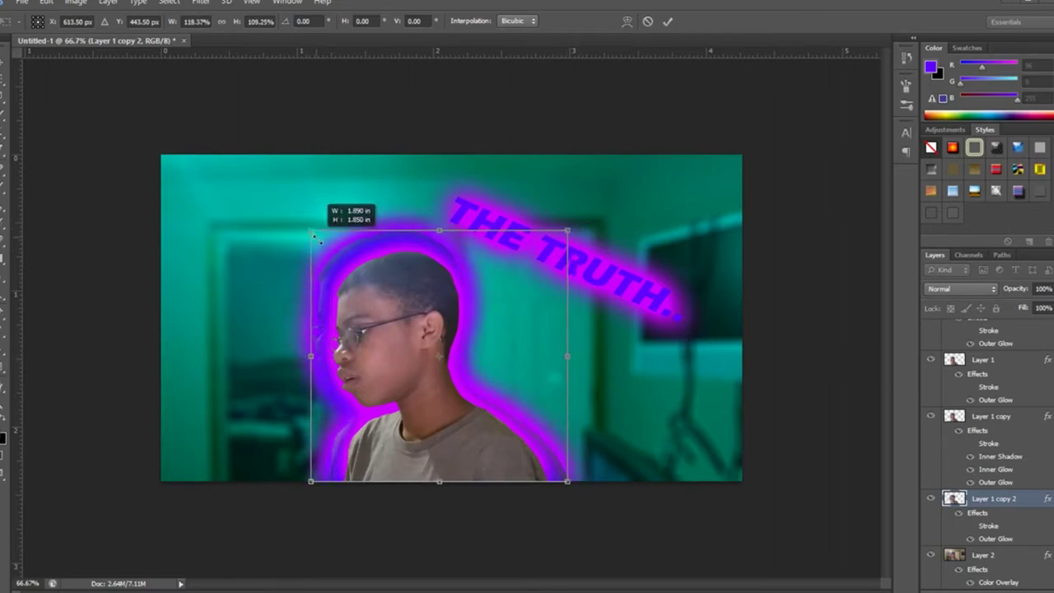
key("Return")
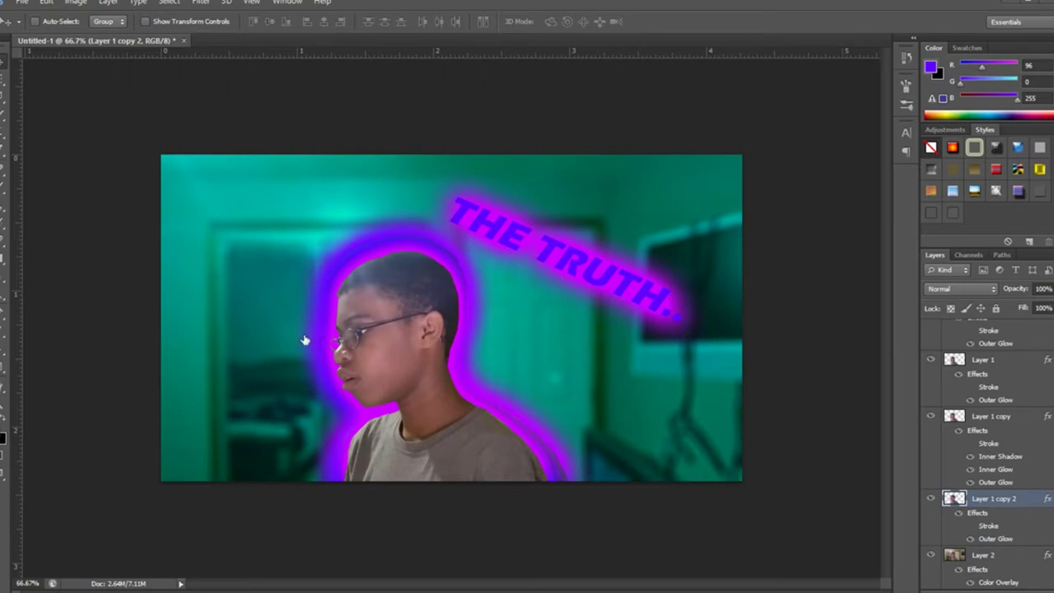
Give Layer 1 copy 2 a bright green Precise outer glow of size 131
double_click(1021, 498)
left_click(659, 399)
left_click(793, 286)
left_click(774, 461)
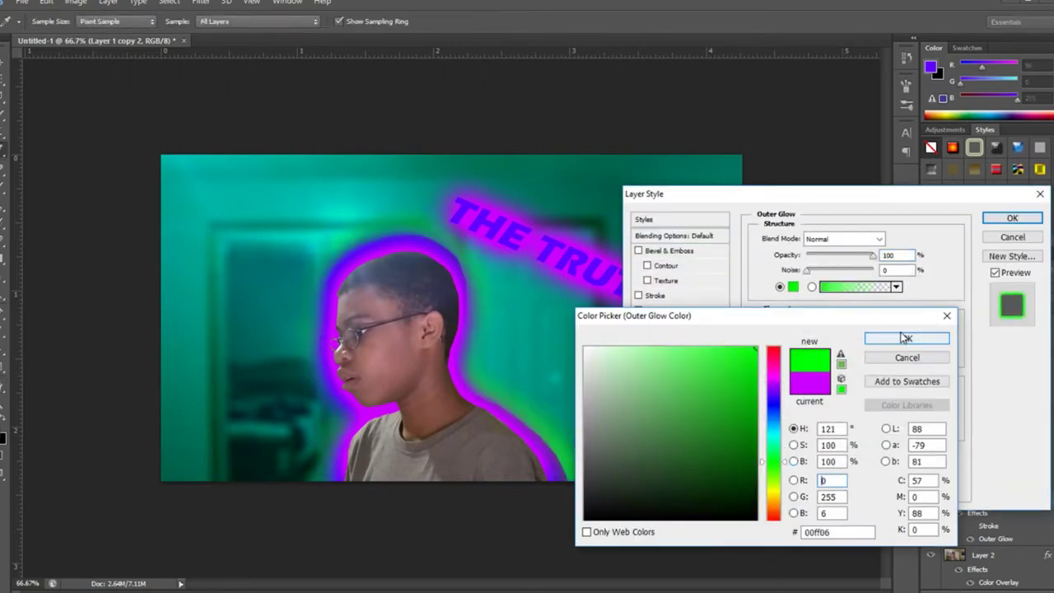
left_click(917, 340)
left_click(824, 324)
left_click(818, 343)
mouse_move(828, 355)
left_mouse_down()
mouse_move(843, 356)
mouse_move(835, 349)
left_mouse_up()
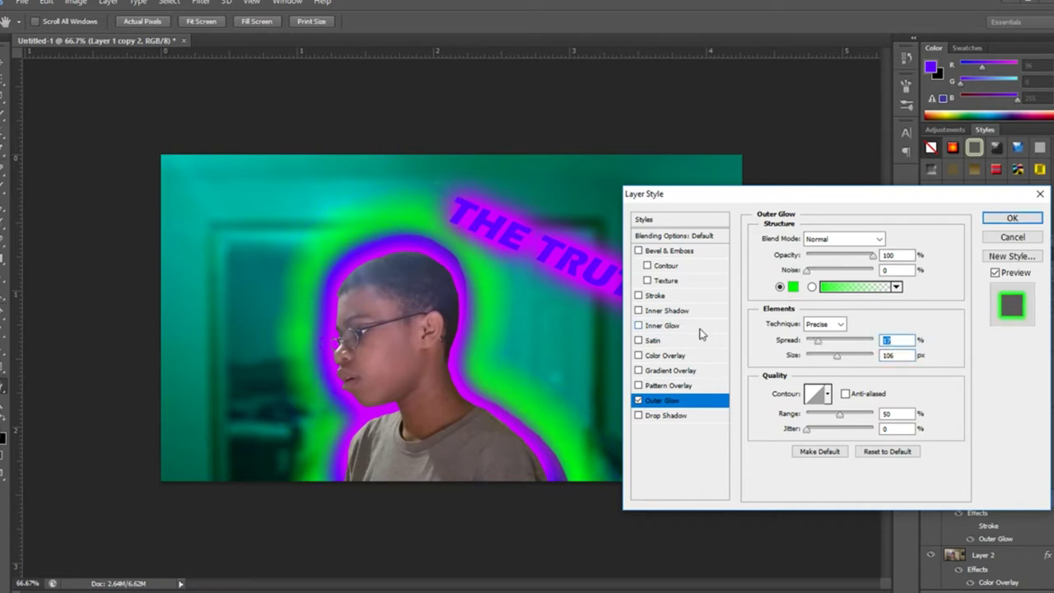
Add a saturated green inner glow in Normal mode at 100% opacity
left_click(674, 326)
left_click(844, 238)
double_click(896, 255)
type("100")
left_click(792, 286)
left_click(752, 351)
left_click(906, 338)
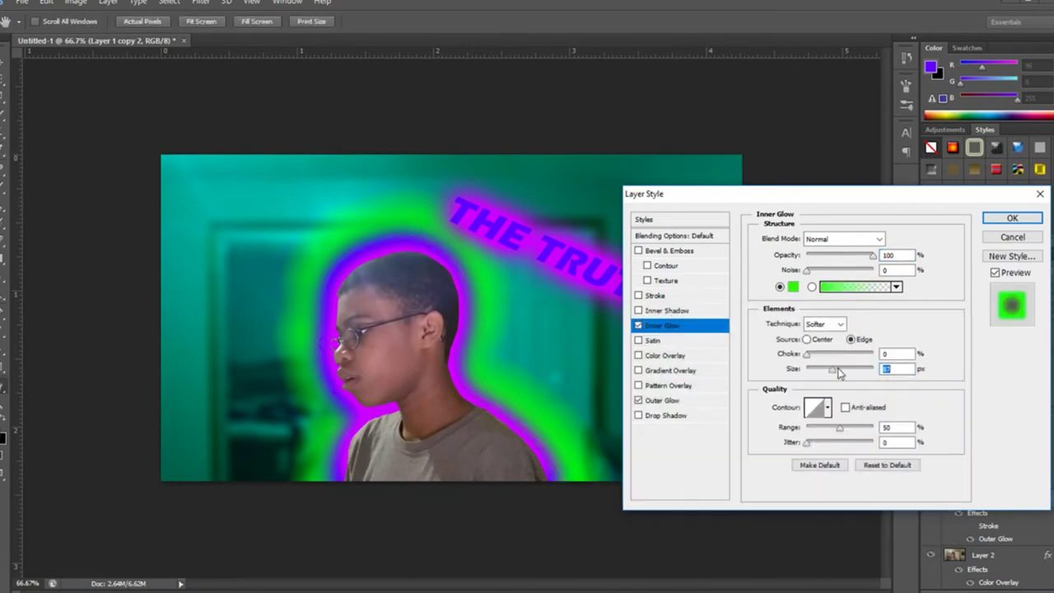
key("Return")
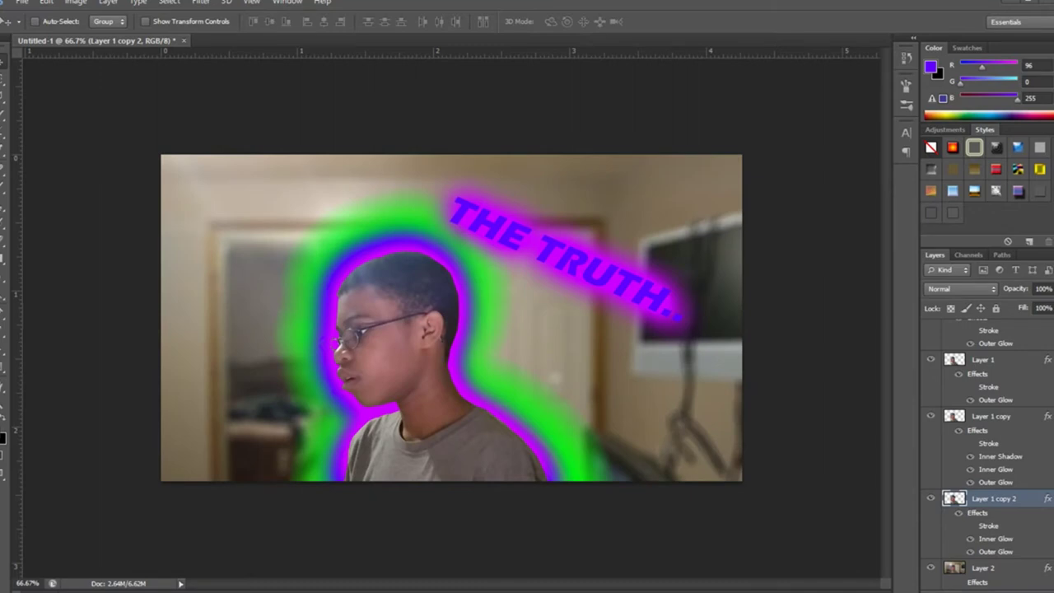
Hide the THE TRUTH.. text layer
scroll(1030, 512, "down", 1)
scroll(947, 345, "up", 2)
left_click(931, 328)
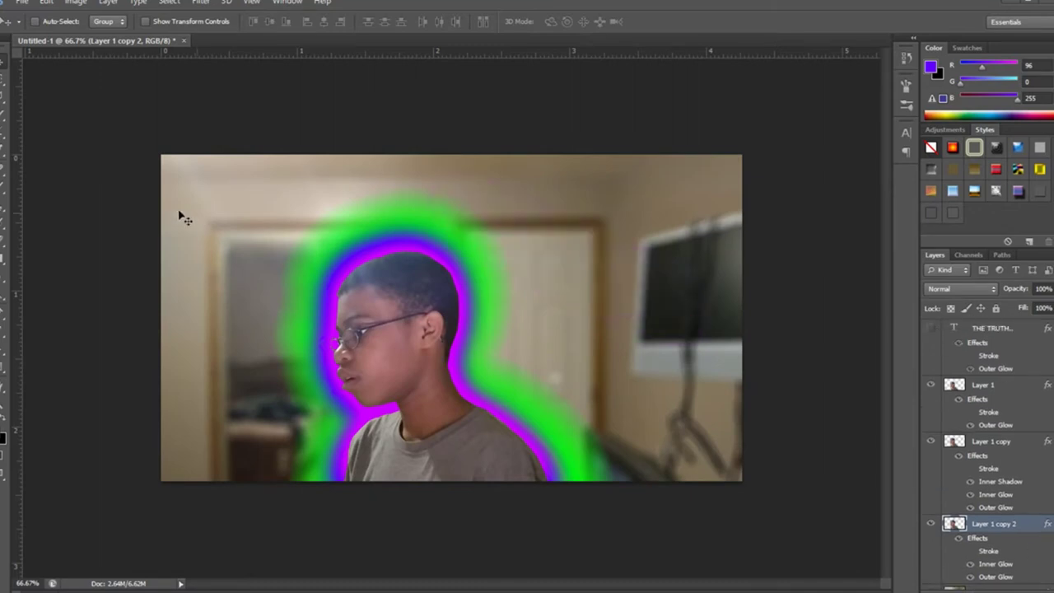
Add HOW text, tilted and placed at the upper left
key("t")
left_click(491, 206)
type("HOW TO ")
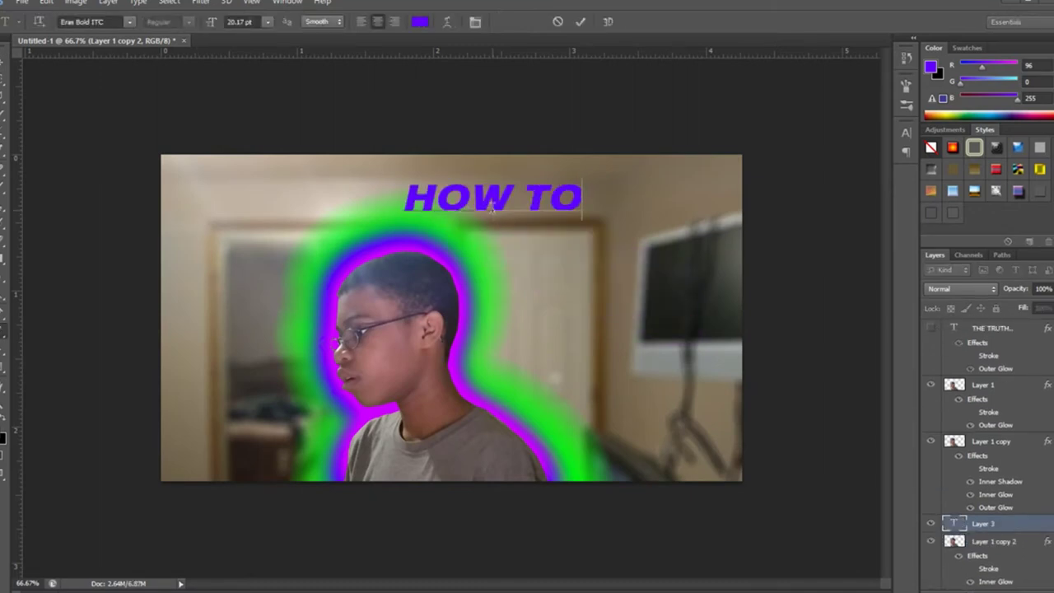
type("MAKE A")
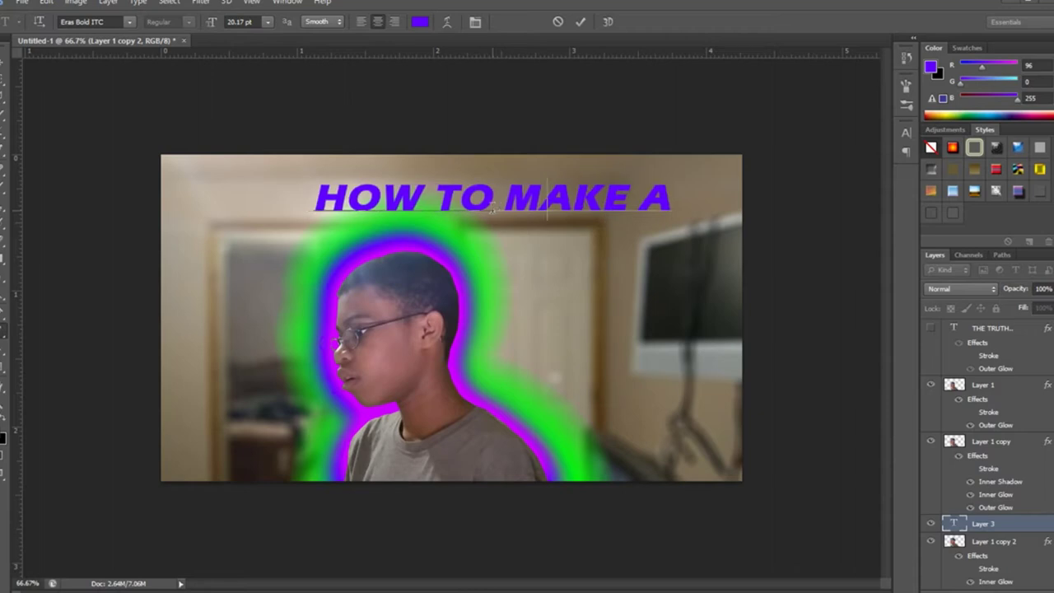
key("BackSpace")
key("BackSpace")
key("BackSpace")
type("W")
key("ctrl+Return")
key("v")
key("ctrl+t")
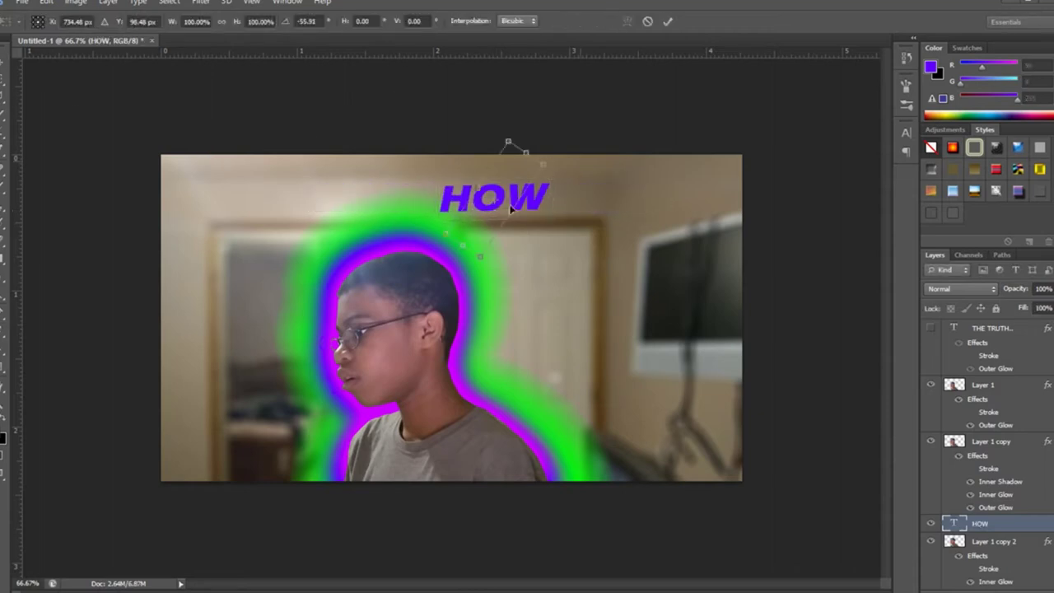
left_click_drag(511, 210, 341, 217)
left_click_drag(282, 154, 259, 206)
key("Return")
Add TO text, rotated and placed at the upper right
key("t")
left_click(568, 199)
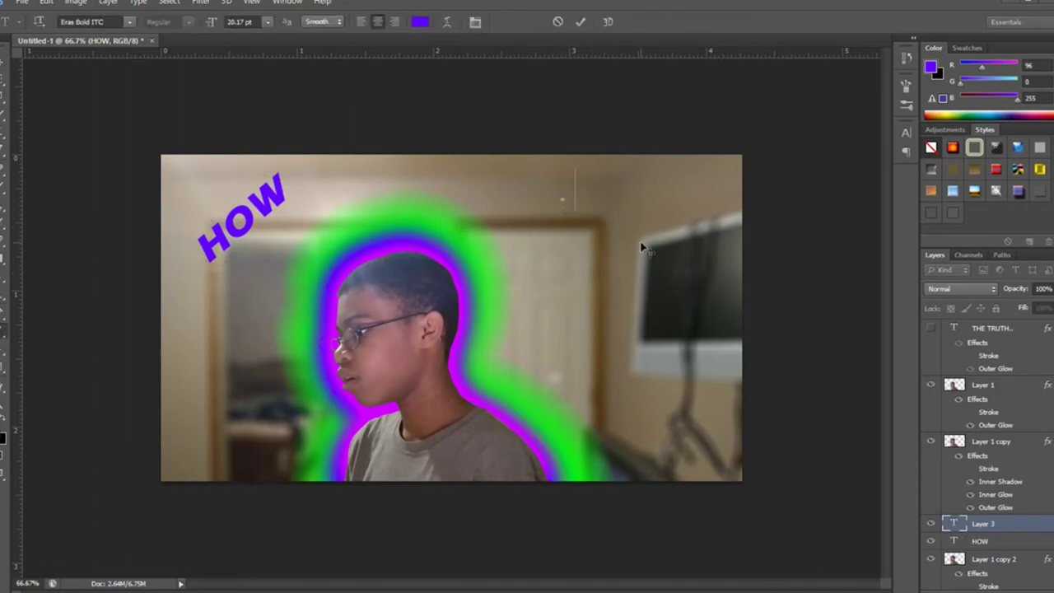
type("TO")
key("ctrl+Return")
key("ctrl+t")
mouse_move(626, 161)
left_mouse_down()
mouse_move(613, 206)
mouse_move(696, 214)
mouse_move(681, 264)
left_mouse_up()
key("Return")
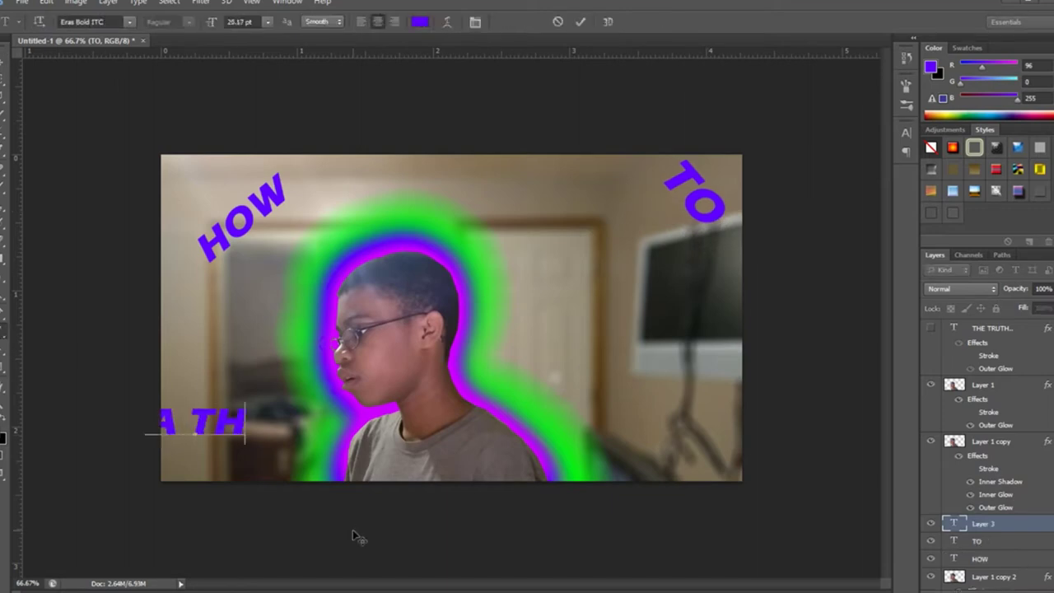
Finish the A THUMBNAIL text, move its layer to the top and place it at the bottom
type("NAIL")
key("ctrl+Return")
key("v")
left_click_drag(247, 420, 513, 455)
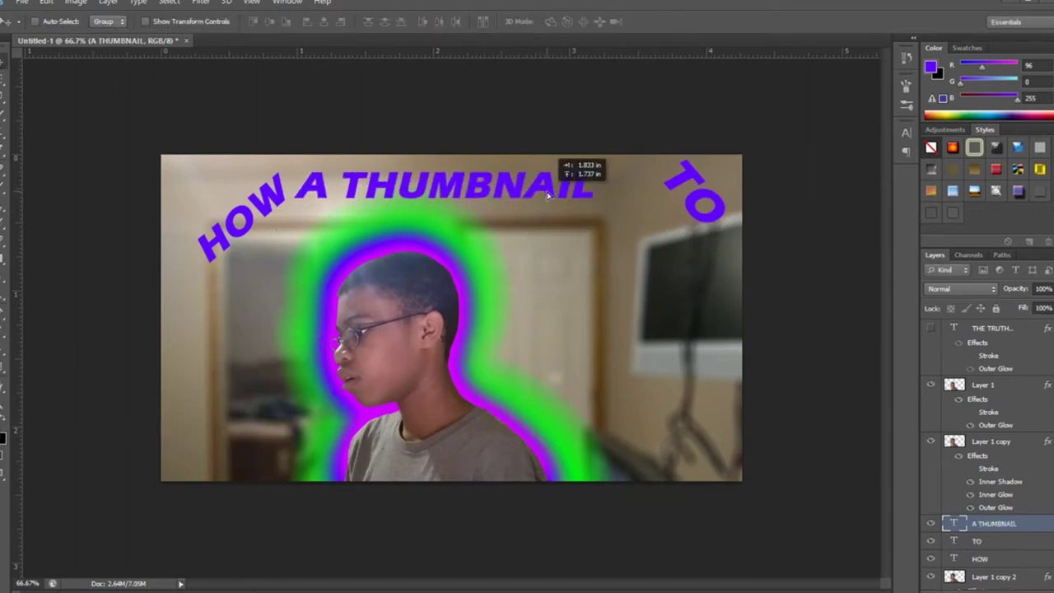
left_click_drag(972, 524, 1005, 329)
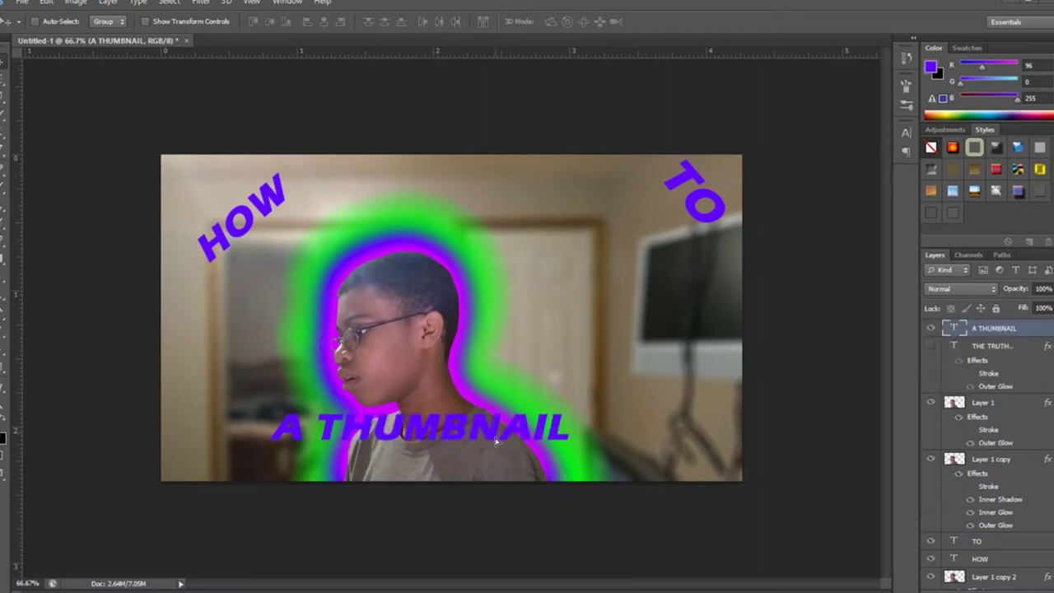
left_click_drag(497, 439, 431, 459)
Correct the bottom text's wording and shift it to the right
left_click(7, 332)
key("BackSpace")
key("BackSpace")
type("ETTER")
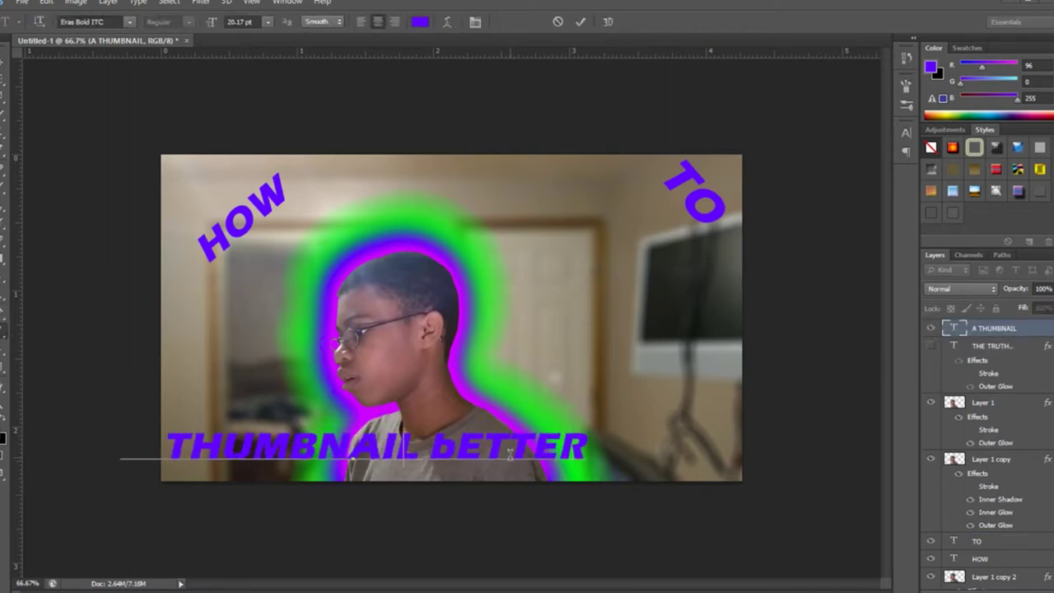
key("ctrl+a")
type("A TH")
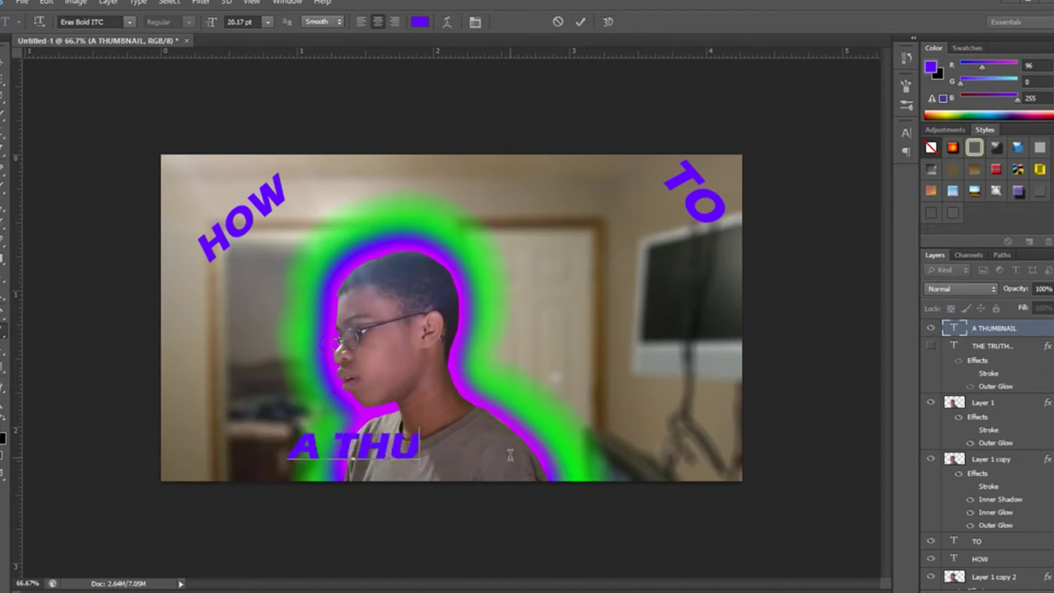
type("E")
key("ctrl+Return")
key("v")
left_click_drag(332, 454, 406, 458)
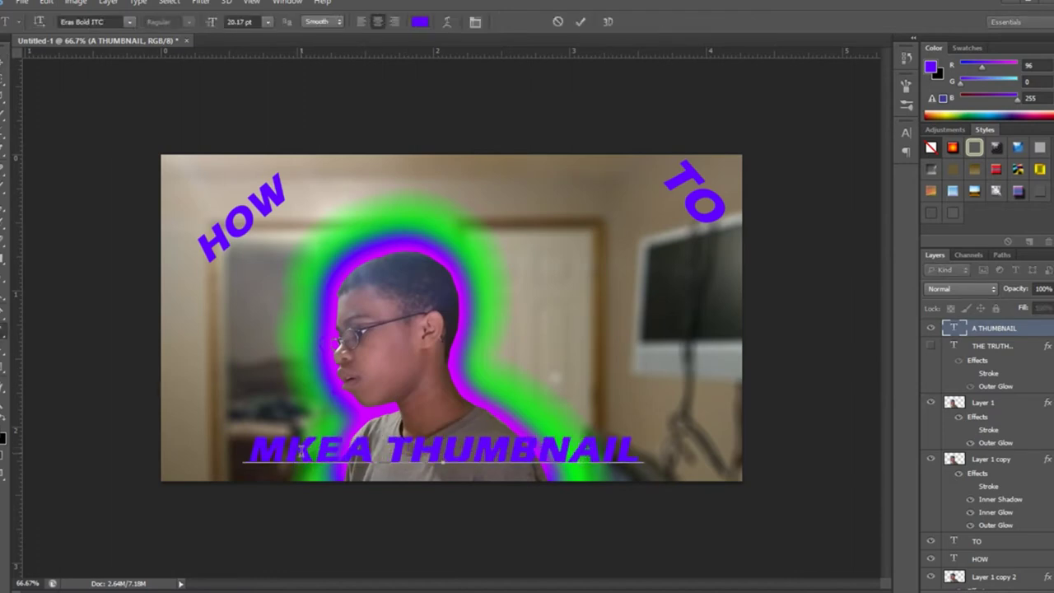
Complete the bottom title as MAKE A THUMBNAIL and nudge it slightly left
type("AKE")
key("ctrl+Return")
key("v")
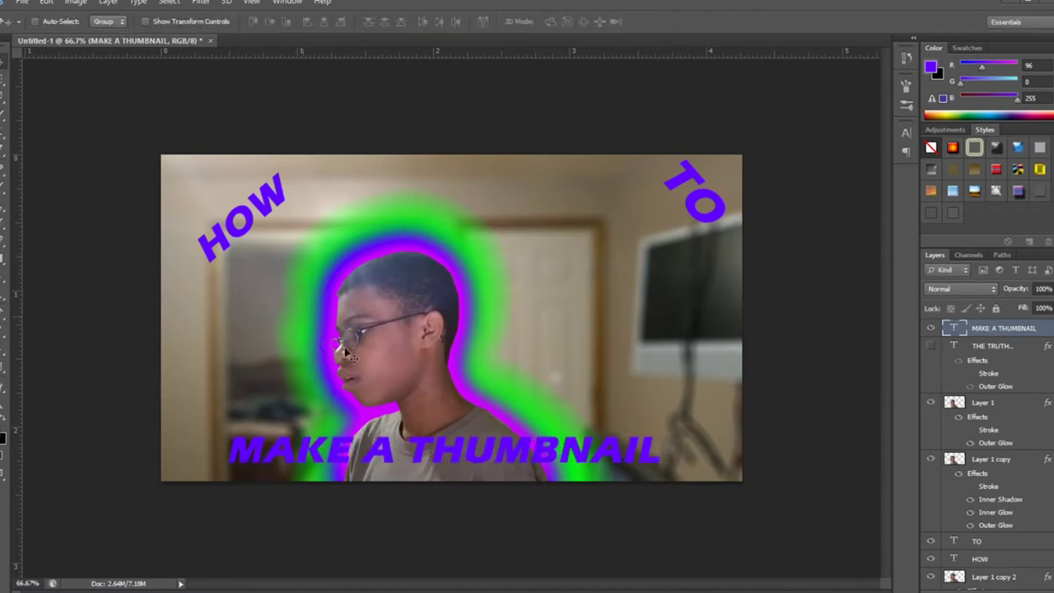
left_click_drag(416, 462, 408, 459)
left_click(519, 310)
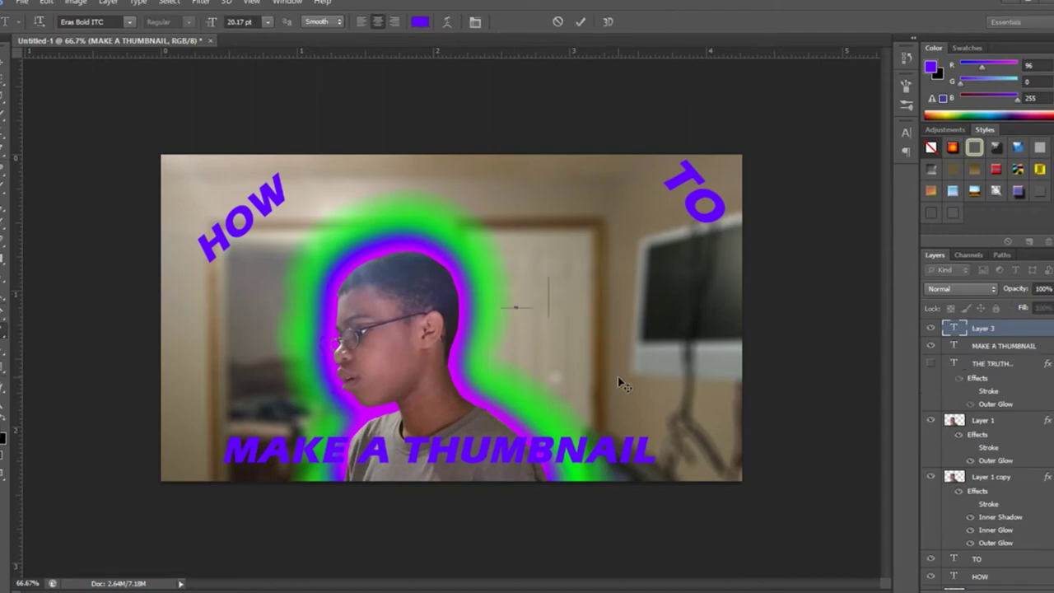
Add AHHHHHHHHHHH text rotated diagonally across the image
type("AHHHHHHHHHHH")
key("ctrl+Return")
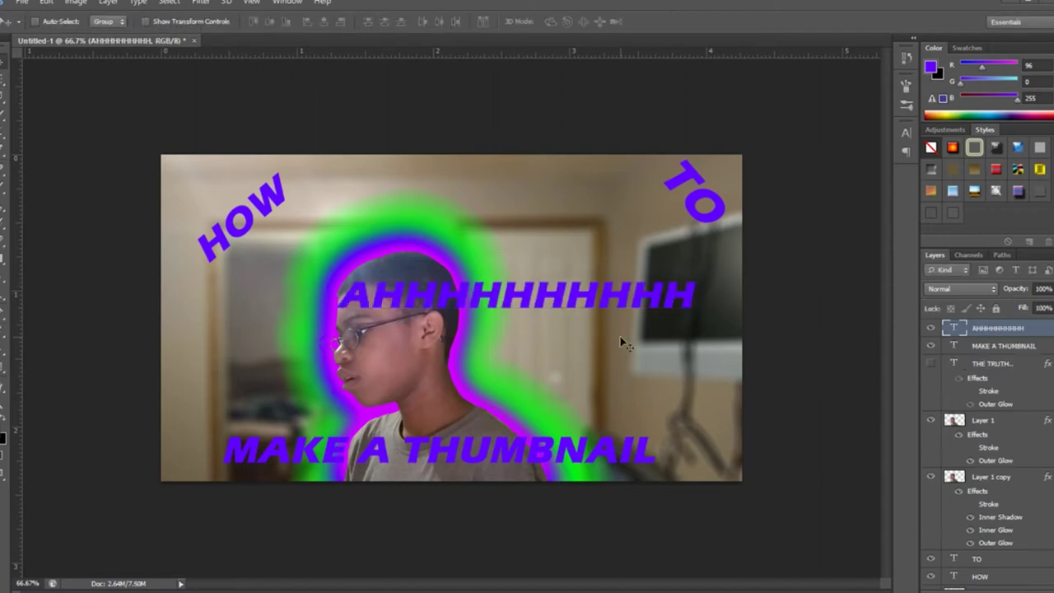
key("ctrl+t")
left_click_drag(730, 303, 683, 348)
key("Return")
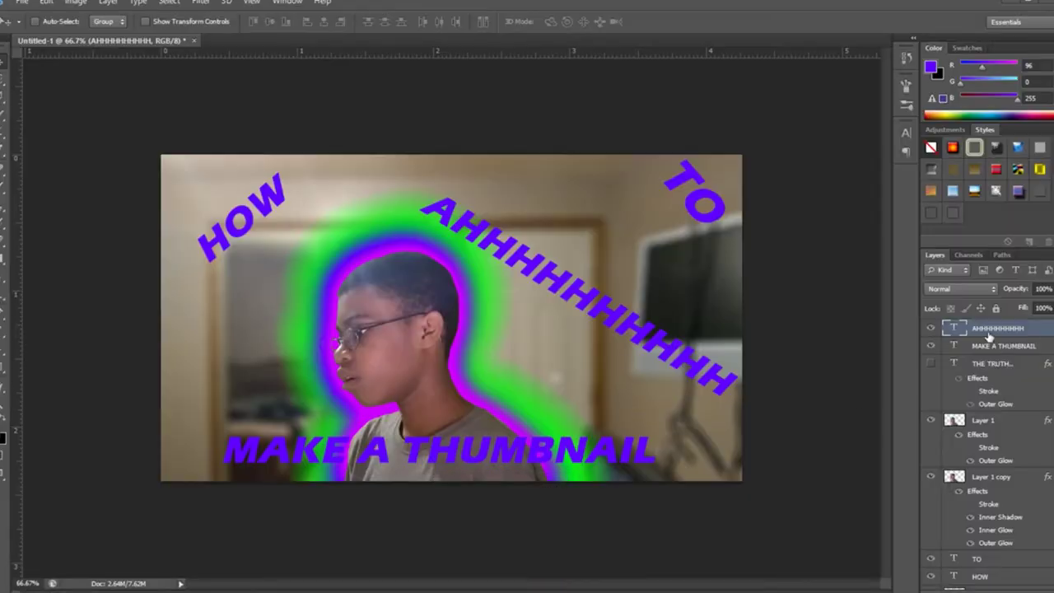
Hide the AHHHHHHHHHHH layer, closing its layer style unchanged
key("ctrl+comma")
right_click(977, 332)
left_click(930, 10)
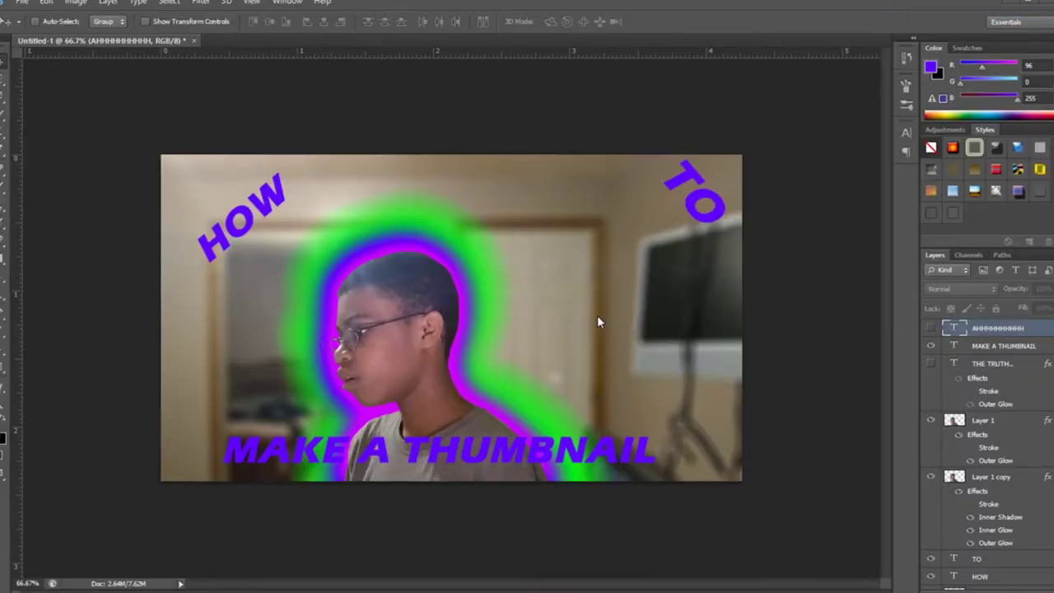
key("Escape")
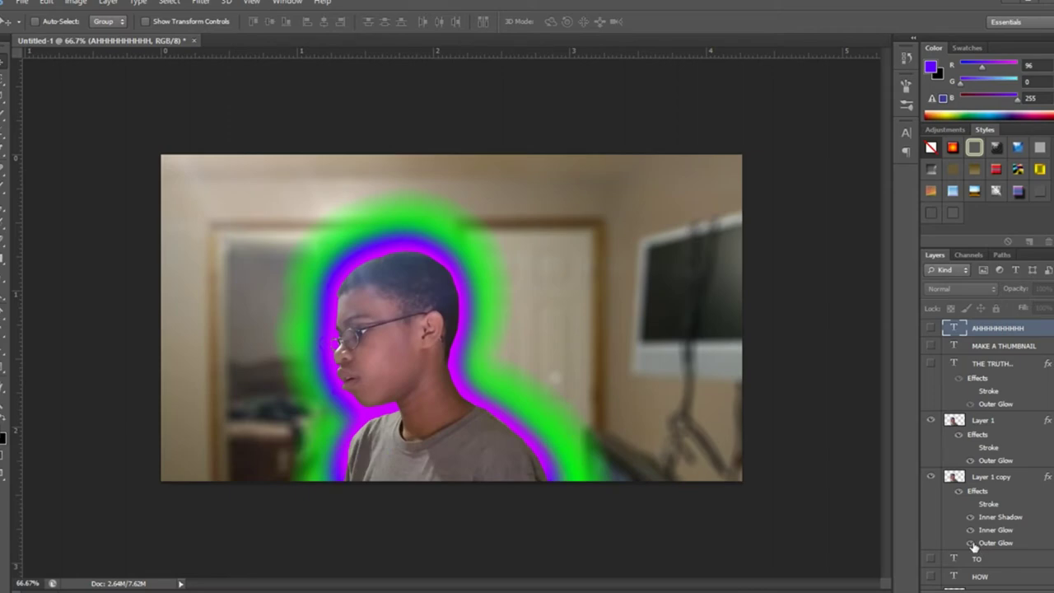
Choose a font for a new text layer with the Type tool
key("t")
left_click(130, 22)
left_click(206, 132)
left_click(215, 235)
Type a ? at the upper left and try Rockwell Extra Bold and Playbill fonts
left_click(130, 22)
key("Escape")
type("?")
left_click(130, 22)
left_click(130, 22)
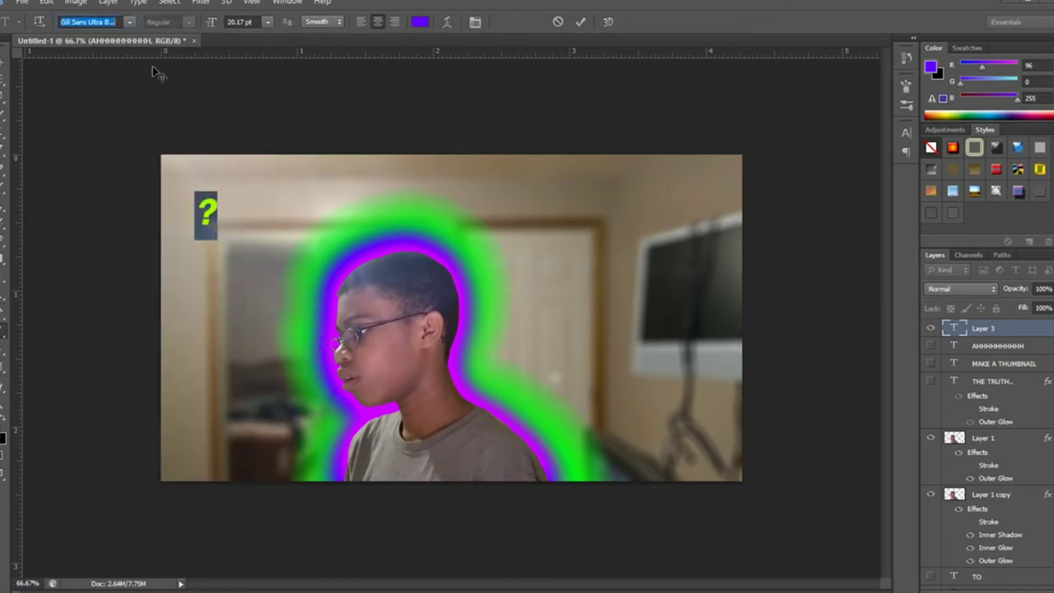
left_click(131, 21)
scroll(169, 247, "down", 2)
left_click(103, 355)
Browse more fonts for the question mark, trying Rockwell Extra Bold and Impact
left_click(130, 22)
left_click(221, 330)
scroll(247, 329, "up", 2)
scroll(248, 329, "up", 2)
scroll(247, 329, "up", 2)
left_click(249, 329)
left_click(226, 130)
left_click(130, 22)
scroll(278, 383, "up", 3)
scroll(247, 313, "up", 3)
left_click(130, 22)
left_click(130, 21)
scroll(247, 362, "up", 5)
left_click(130, 22)
left_click(212, 122)
Try Gill Sans Ultra Bold Condensed and Berlin Sans FB Demi, settling on CollegiateFLF
left_click(131, 21)
scroll(278, 353, "up", 8)
scroll(279, 350, "up", 1)
left_click_drag(279, 350, 278, 49)
left_click(217, 140)
left_click(131, 21)
left_click(131, 301)
left_click(130, 22)
key("Escape")
left_click(130, 21)
left_click(129, 43)
left_click(130, 22)
left_click(206, 318)
Set the question mark's colour to purple and commit the text
left_click(420, 21)
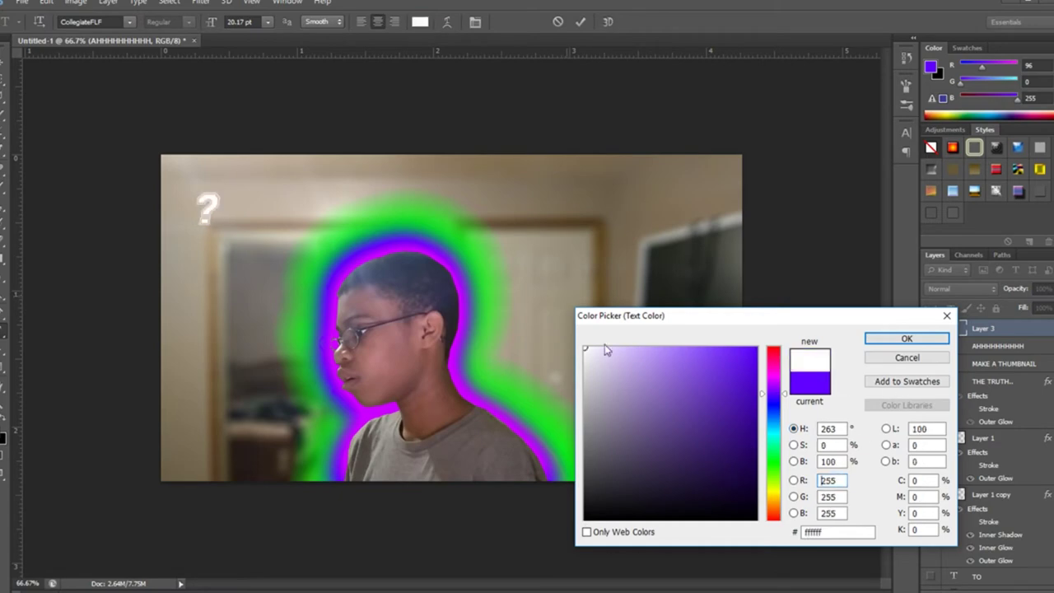
left_click(907, 339)
double_click(934, 328)
key("Escape")
Give the purple question mark layer a green Normal-mode Outer Glow layer style
right_click(934, 328)
left_click(900, 77)
left_click(664, 400)
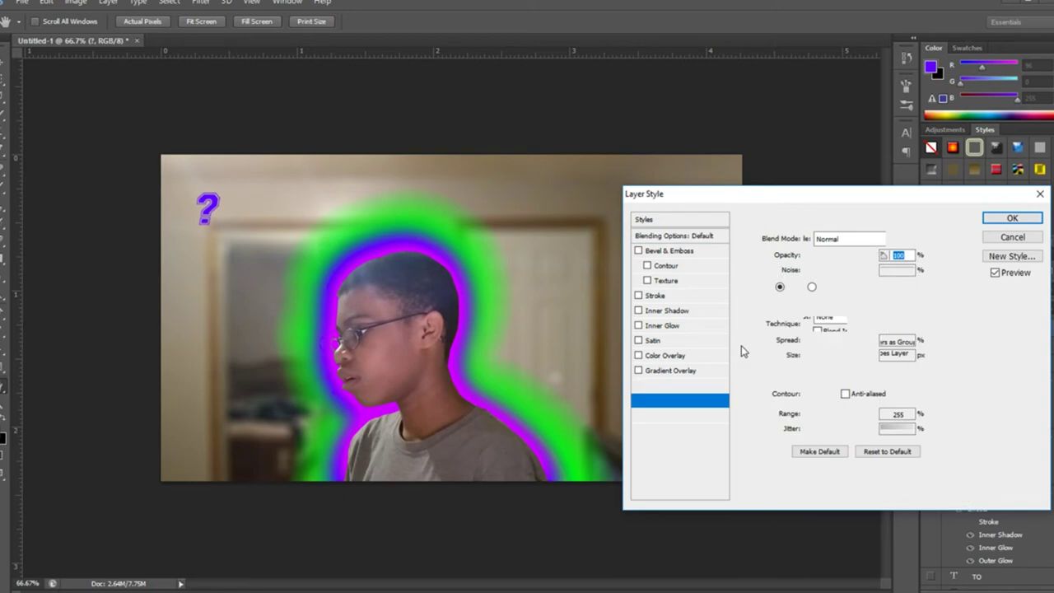
left_click(840, 238)
left_click(822, 254)
left_click(794, 286)
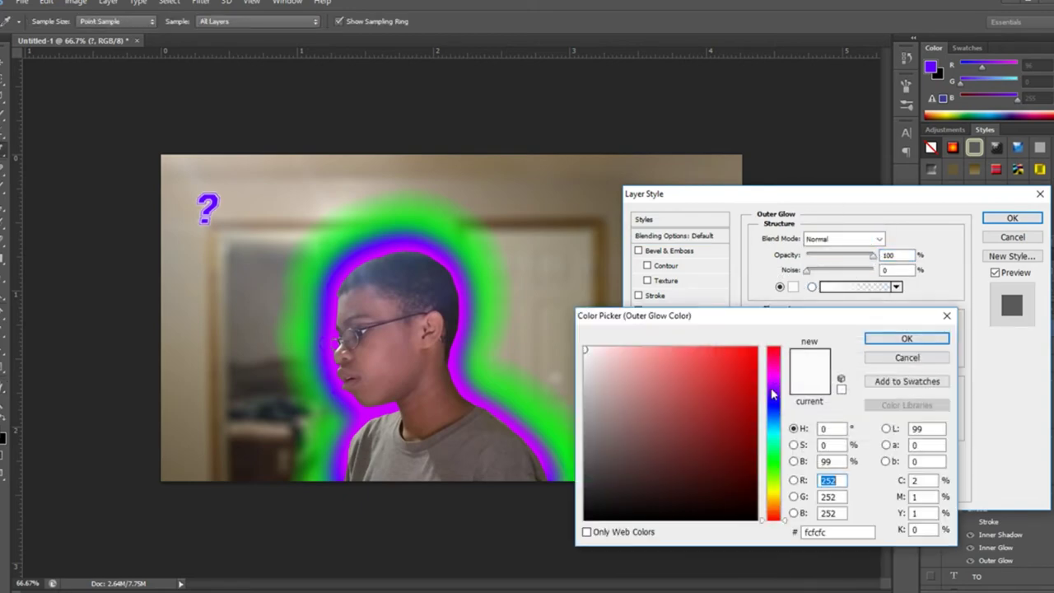
left_click(906, 339)
left_click(793, 287)
left_click(774, 478)
left_click(930, 339)
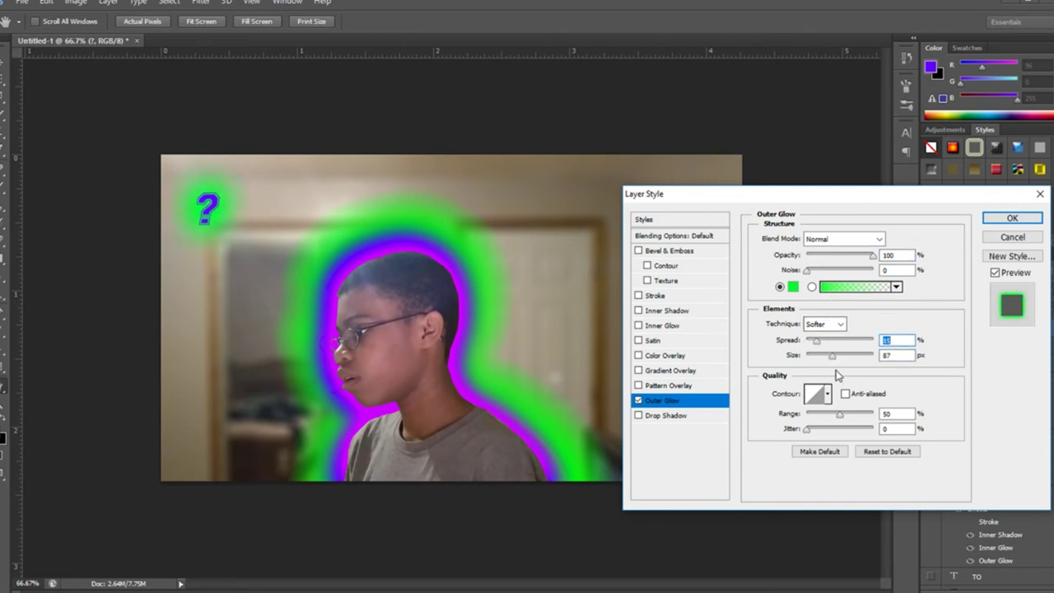
left_click(999, 220)
Enlarge the question mark with Free Transform
key("ctrl+t")
left_click_drag(222, 231, 257, 269)
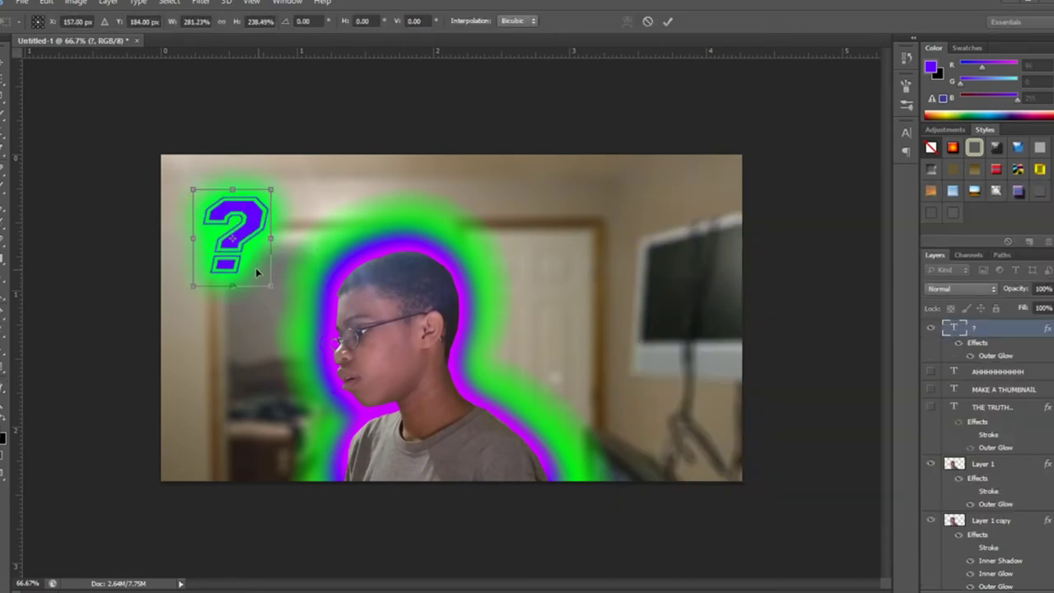
key("Return")
Duplicate the question mark layer and move the copy to the lower left
right_click(988, 328)
left_click(864, 123)
key("Return")
key("v")
left_click_drag(223, 230, 226, 403)
Duplicate the question mark again and place the copy right of the boy
right_click(988, 328)
left_click(832, 76)
left_click(1012, 236)
right_click(988, 328)
left_click(865, 124)
key("Return")
mouse_move(244, 369)
left_mouse_down()
mouse_move(675, 209)
mouse_move(644, 311)
left_mouse_up()
Add a fourth question mark copy at the lower right
right_click(982, 338)
left_click(795, 94)
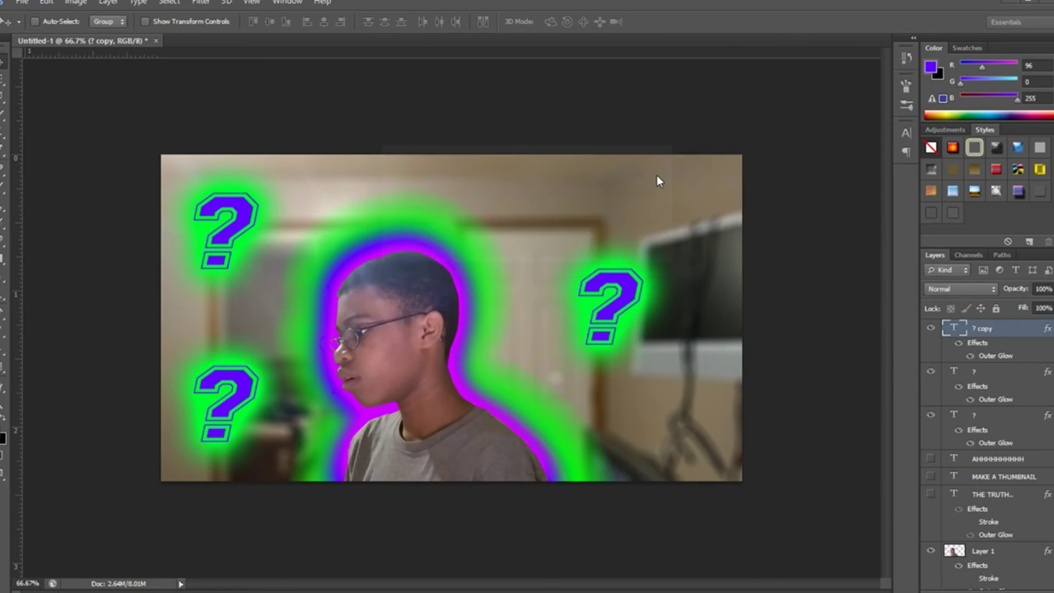
left_click(657, 174)
left_click_drag(683, 448, 684, 448)
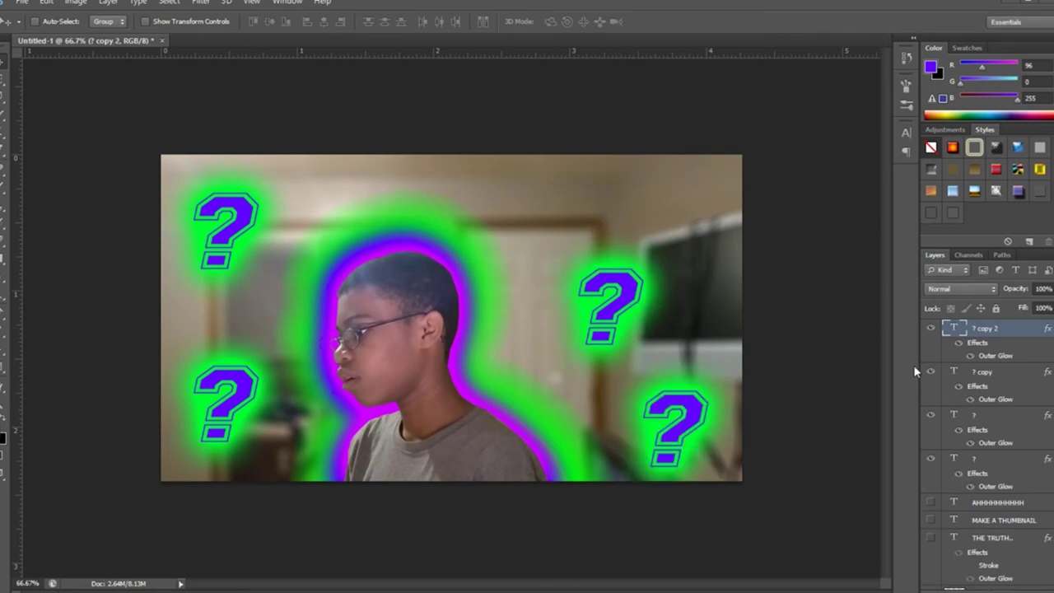